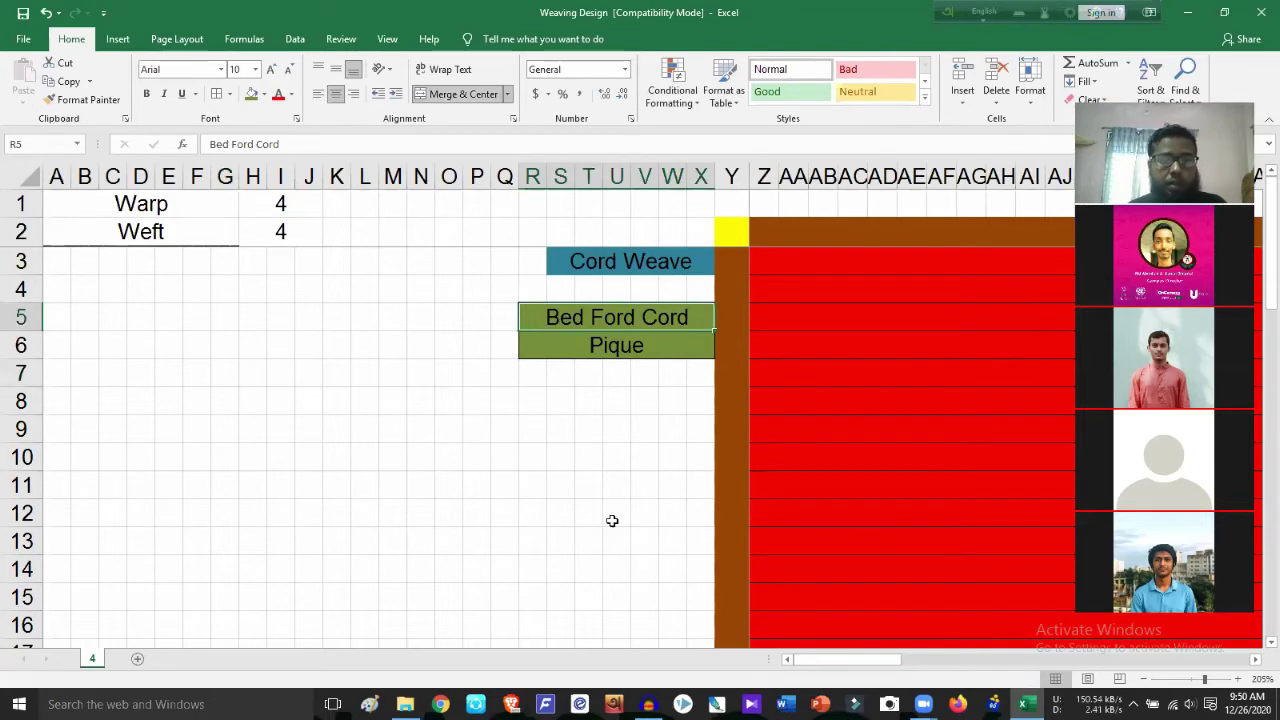
Step: Fill R10:X10 with green, merge and center the range, and enter the heading "1. Plain Face"
click(533, 455)
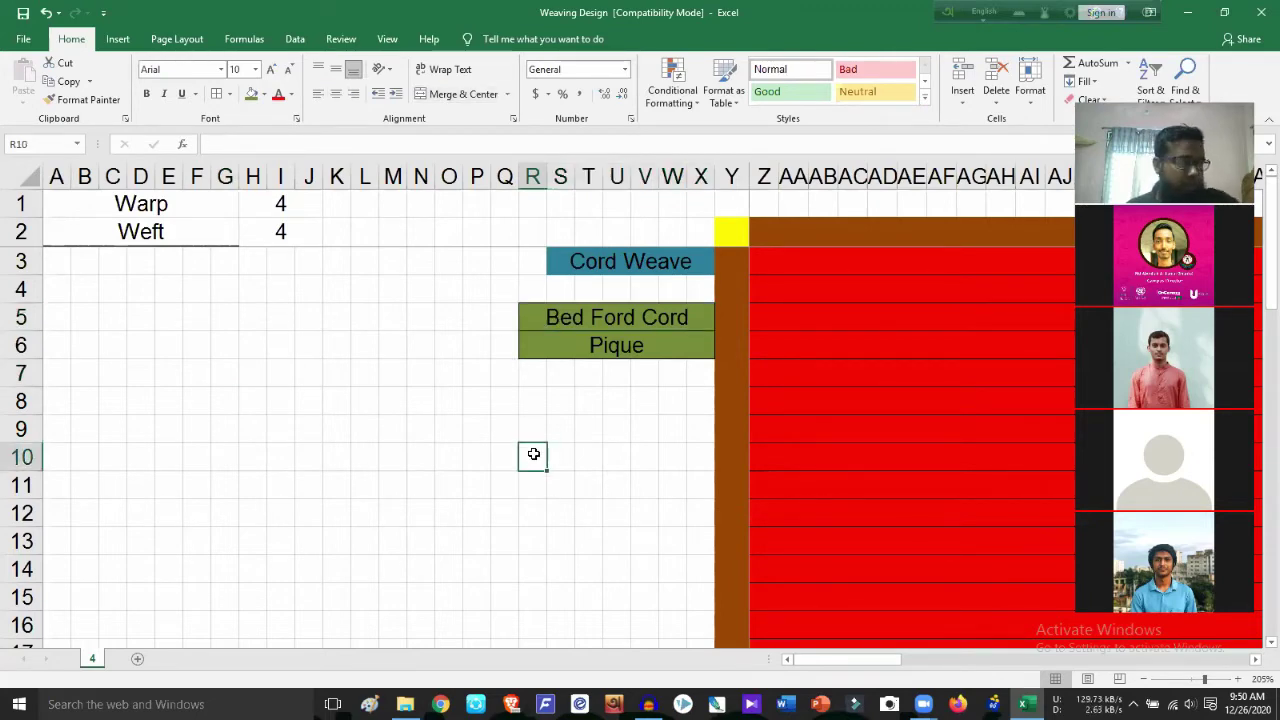
drag(529, 457, 700, 460)
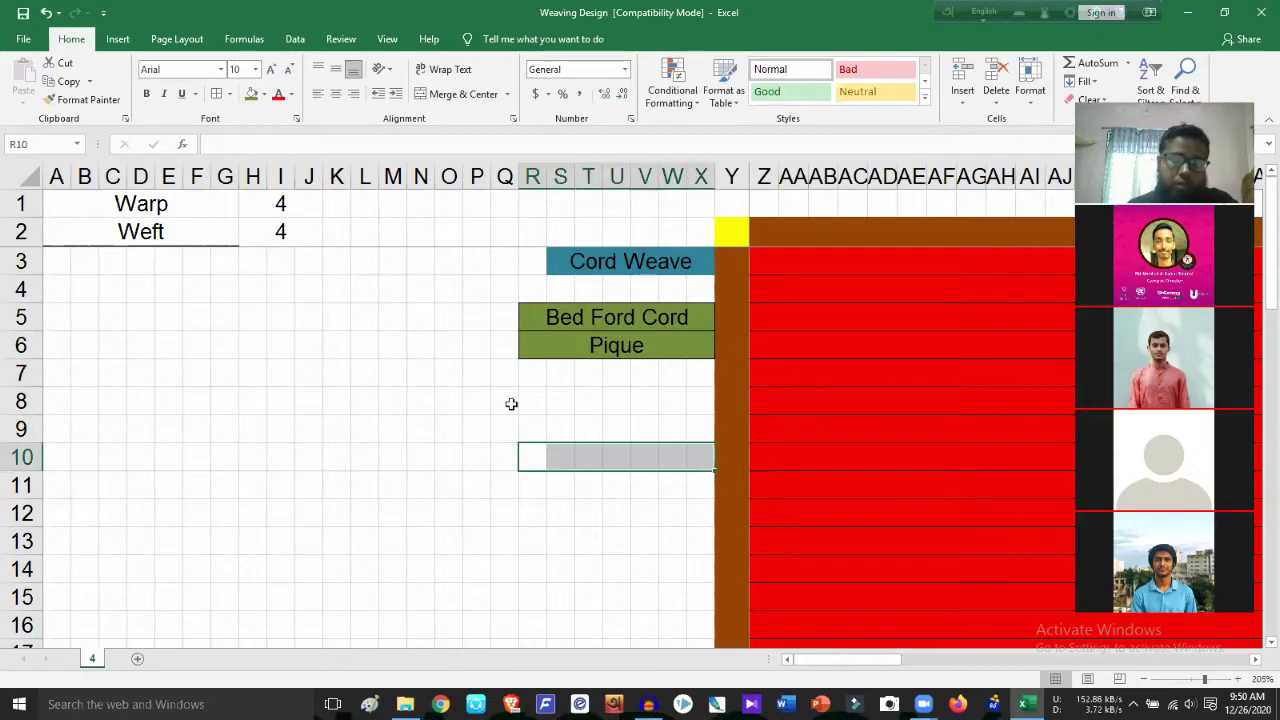
click(252, 93)
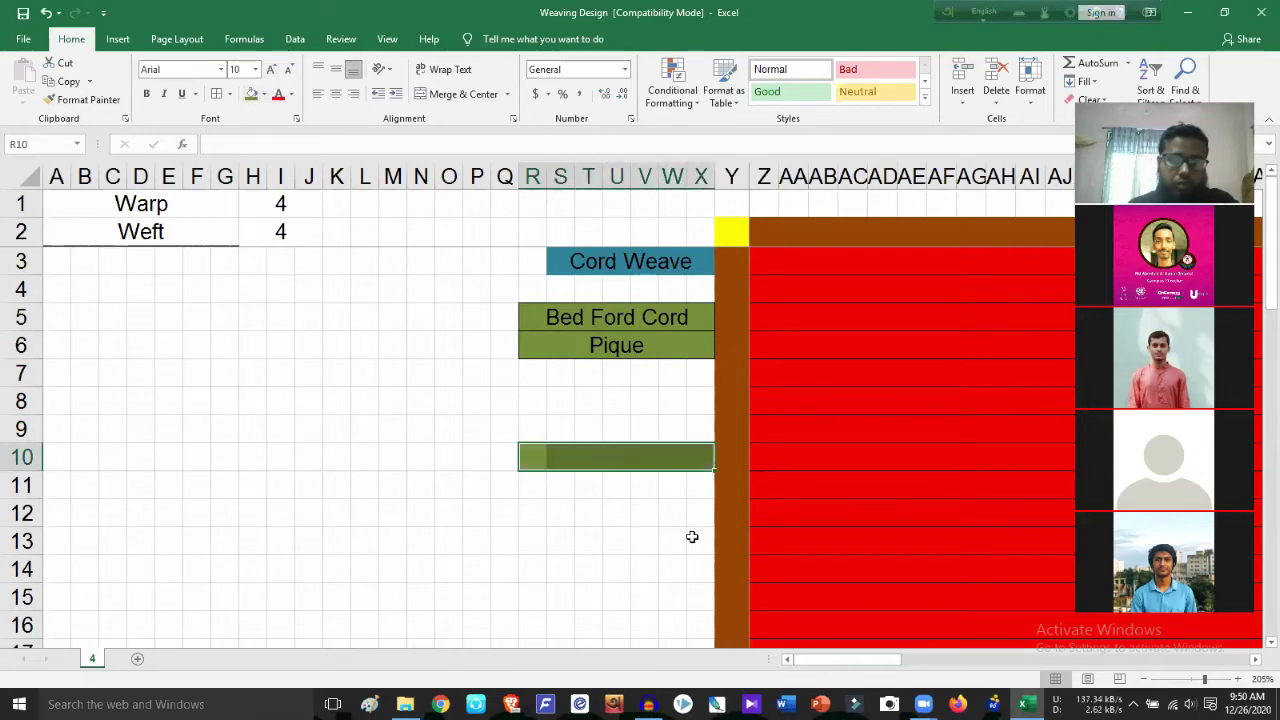
text(1. P)
key(Escape)
shift+click(553, 457)
key(alt+h)
text(mc1. Plain Fac)
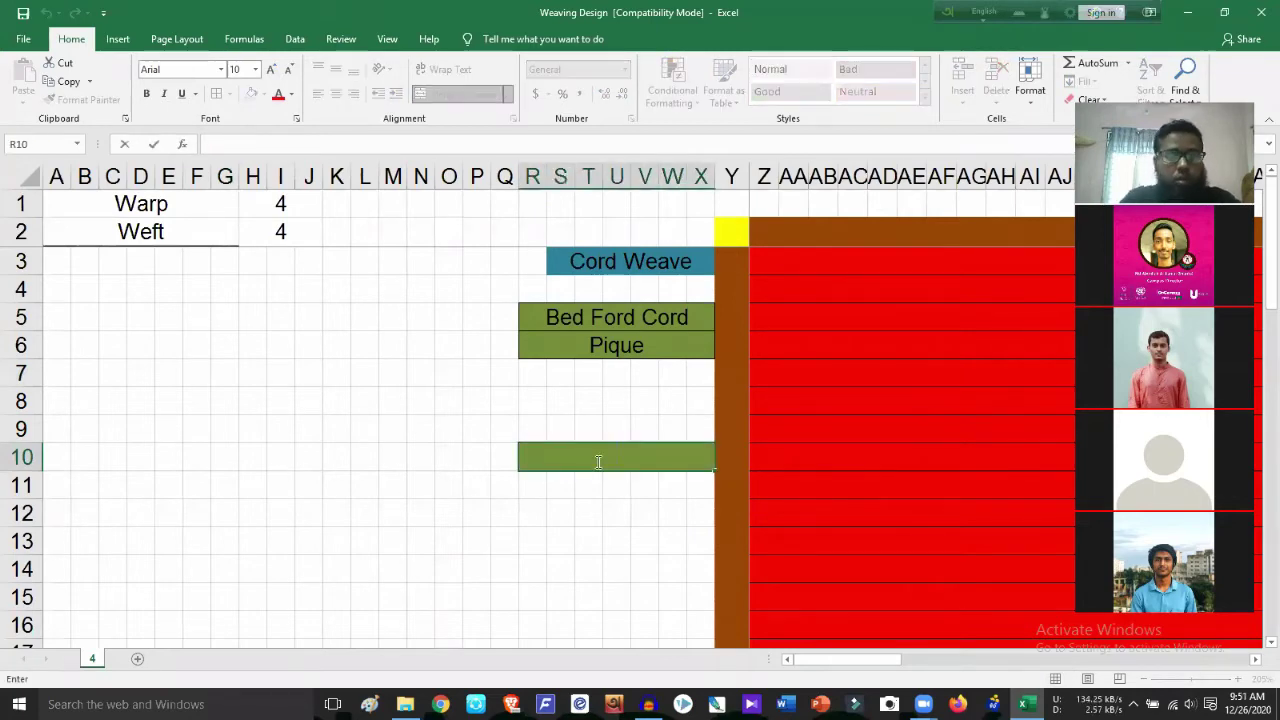
text(e)
Step: Change the fill color of the Pique heading cell to red
click(555, 343)
click(262, 93)
click(266, 216)
click(449, 400)
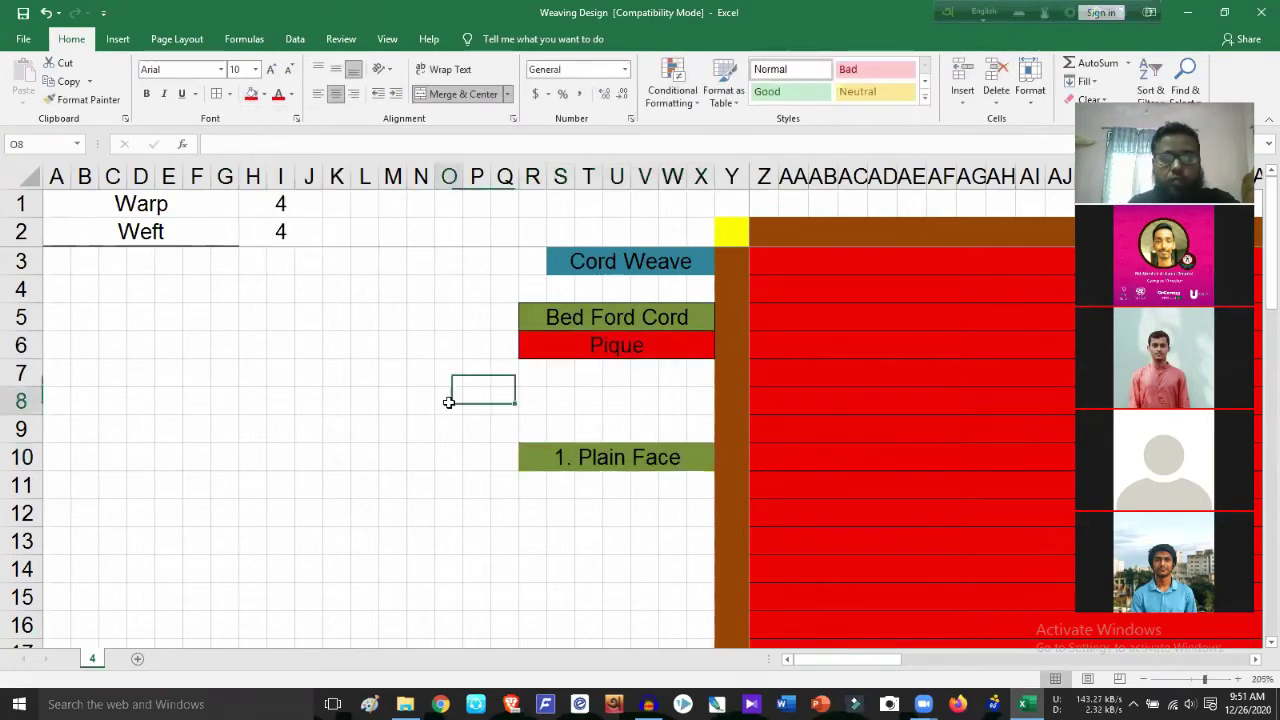
Step: Apply all borders to the range A3:L6 to make a design grid of 12 columns by 4 rows
drag(57, 255, 323, 254)
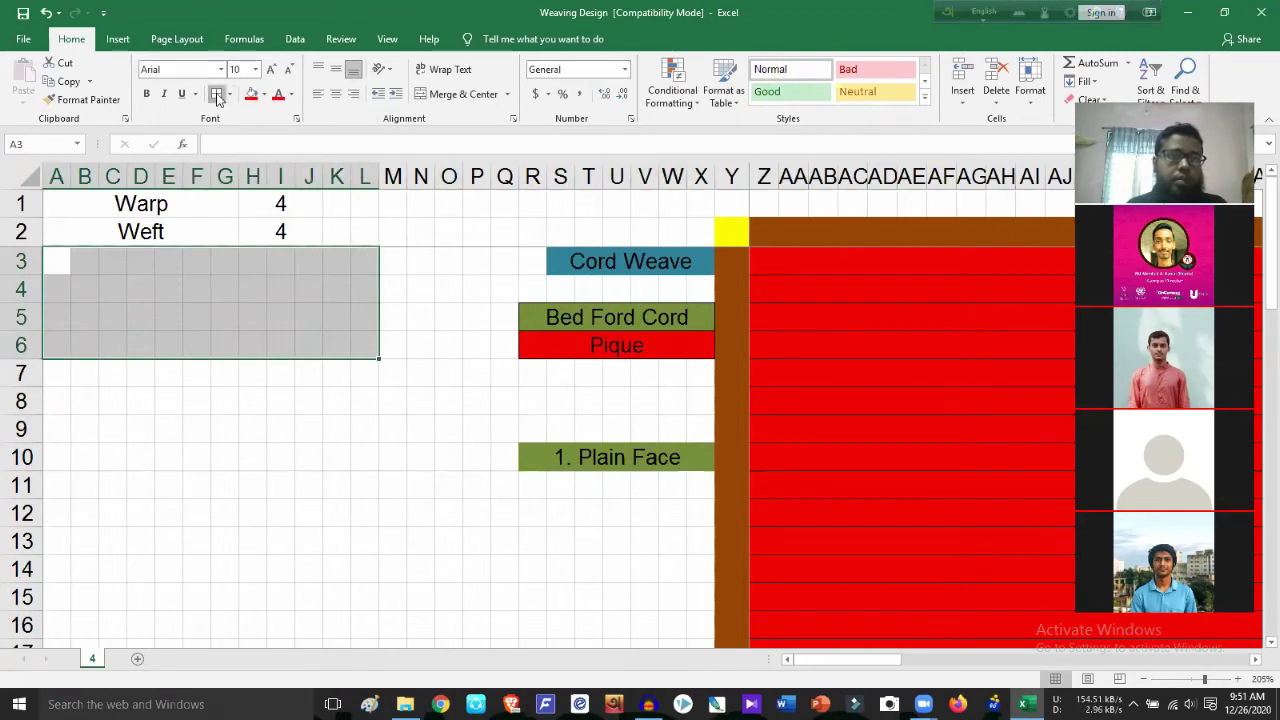
click(216, 93)
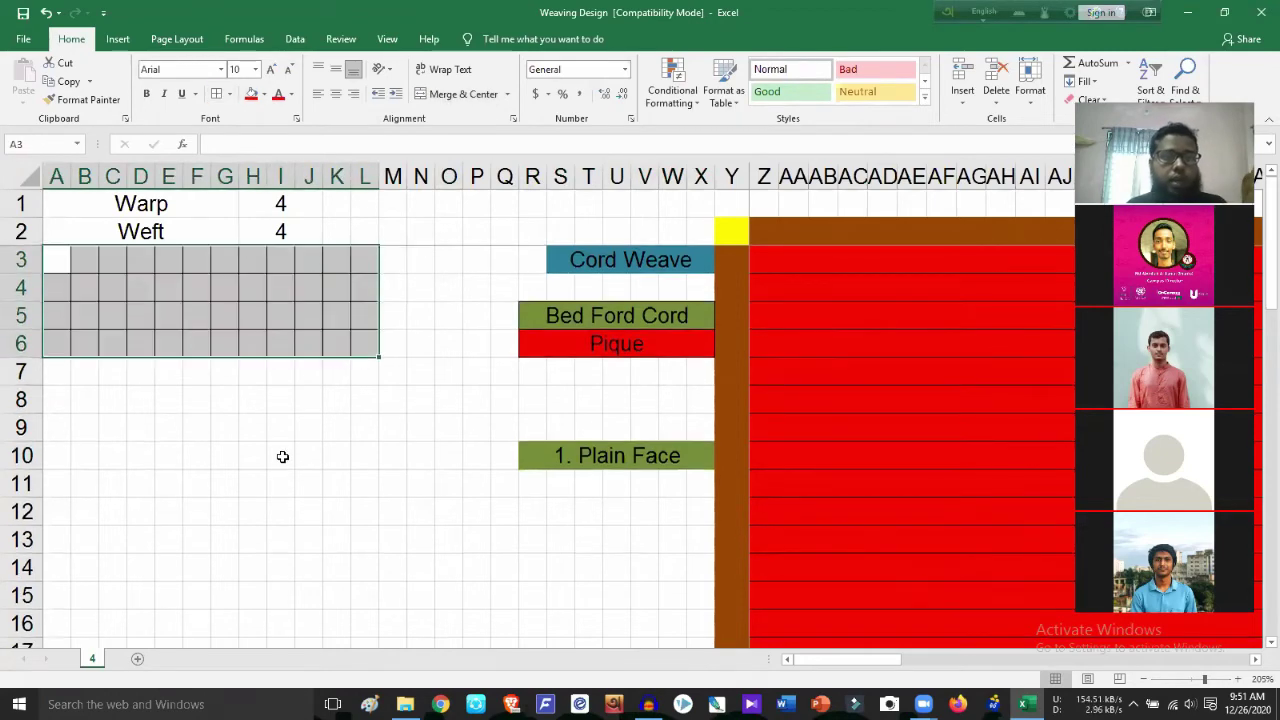
click(281, 456)
Step: Set the Warp value to 12
click(281, 202)
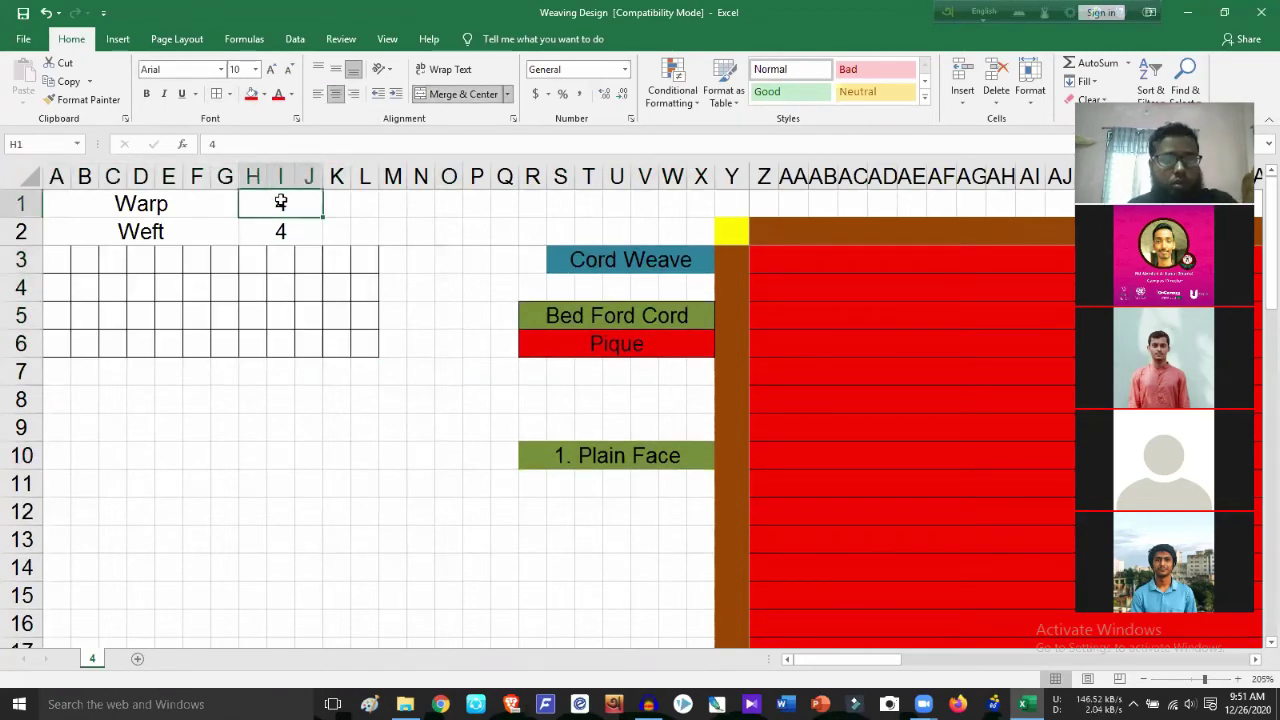
text(12)
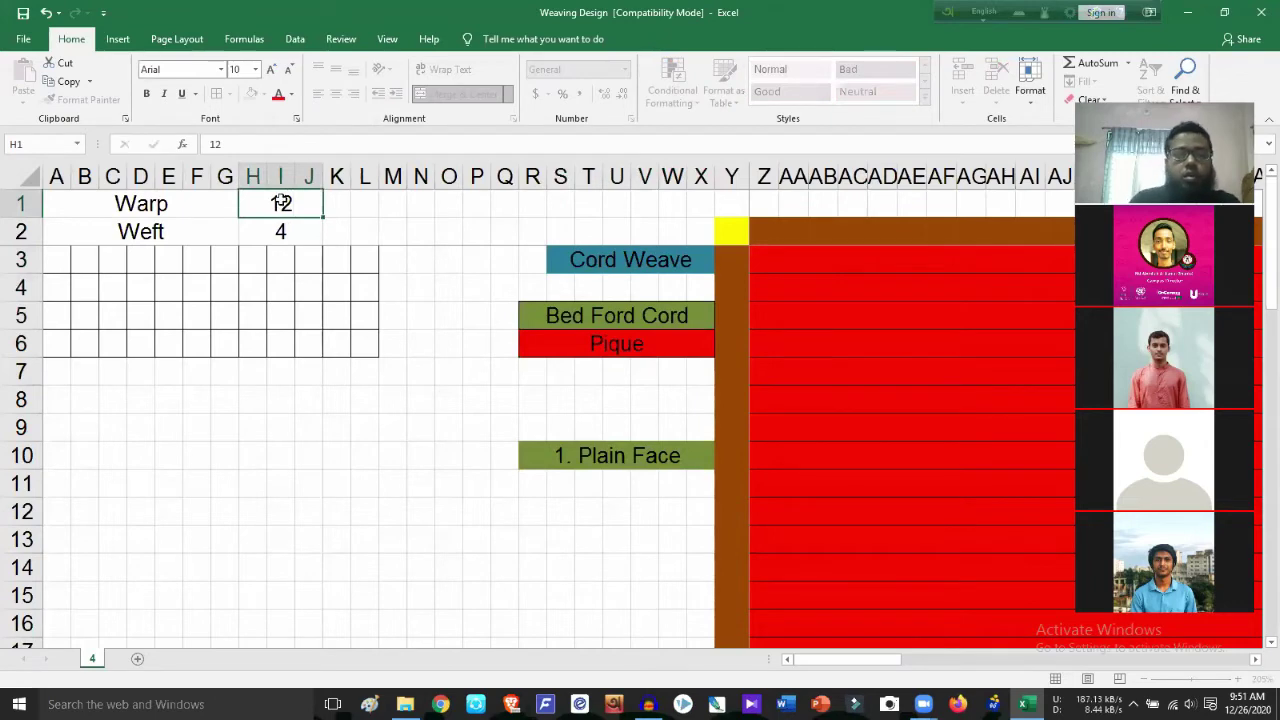
key(Return)
click(310, 422)
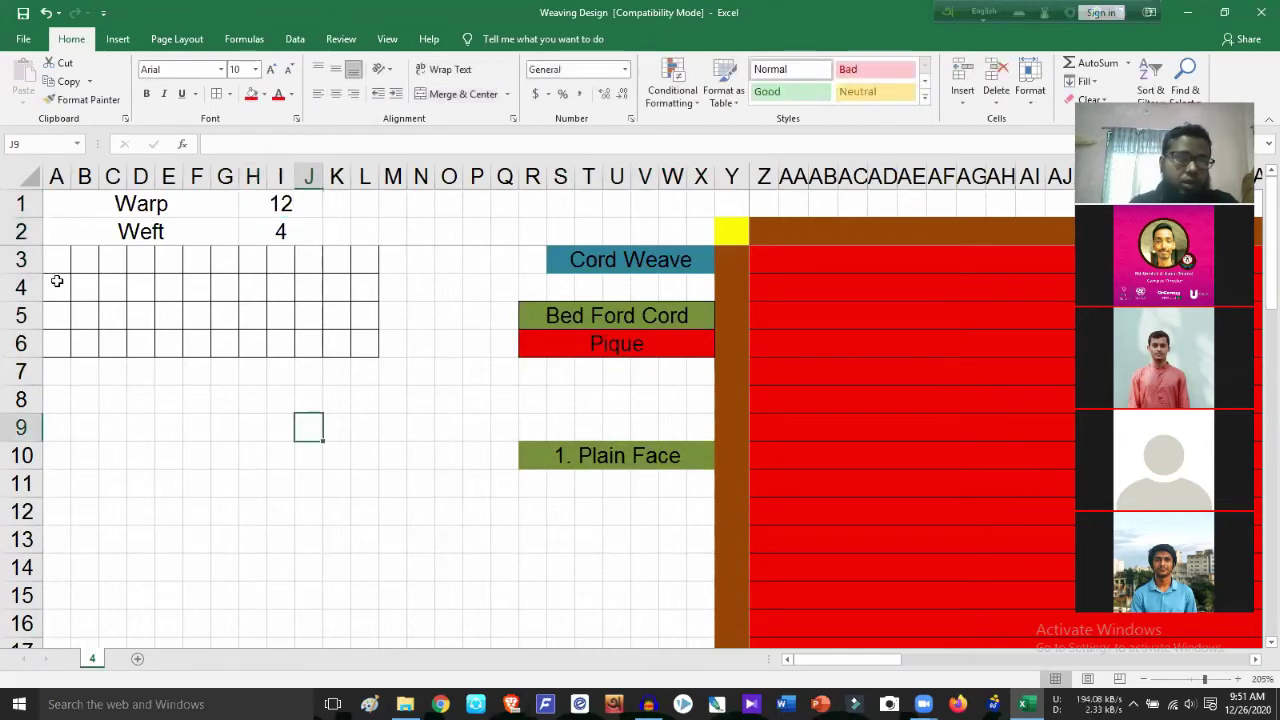
Step: Outline the upper two blocks of the grid, A3:F4 and G3:L4, each with a thick outside border
drag(54, 257, 198, 288)
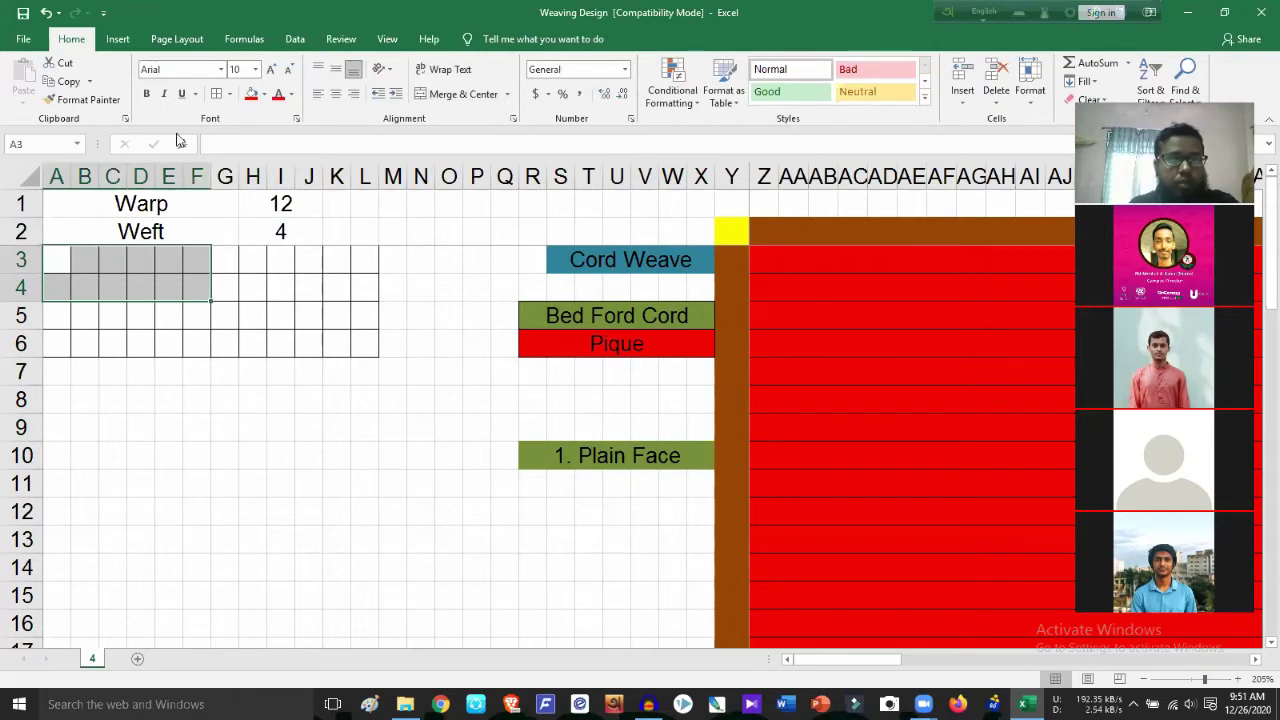
click(229, 93)
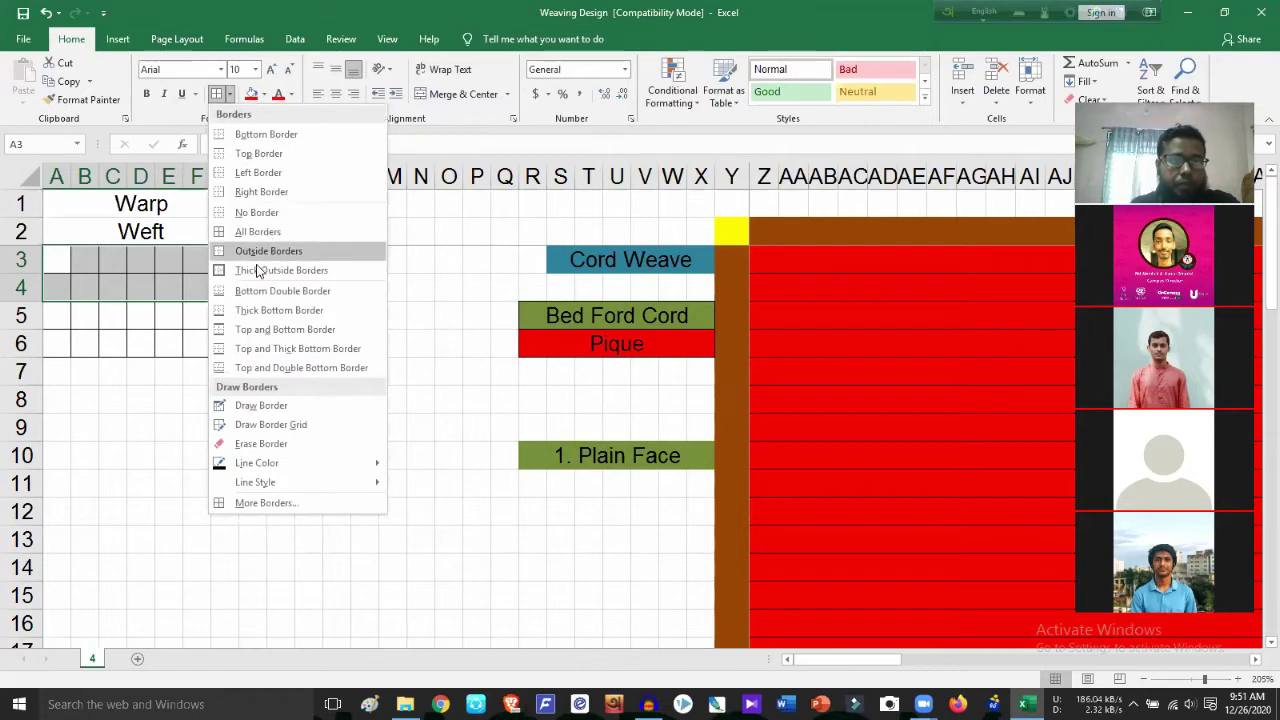
click(268, 251)
click(225, 420)
drag(224, 262, 366, 297)
click(216, 93)
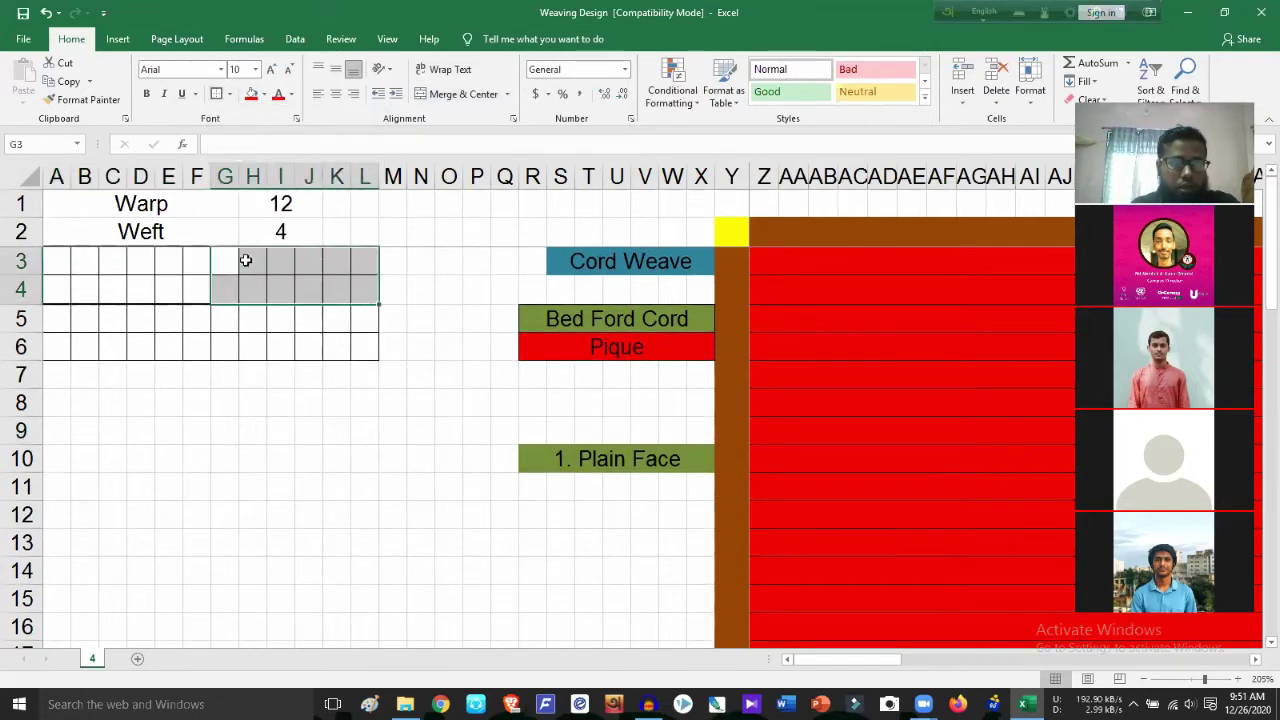
Step: Outline the lower two blocks of the grid, G5:L6 and A5:F6, with the same thick outside border
drag(224, 312, 362, 354)
click(217, 94)
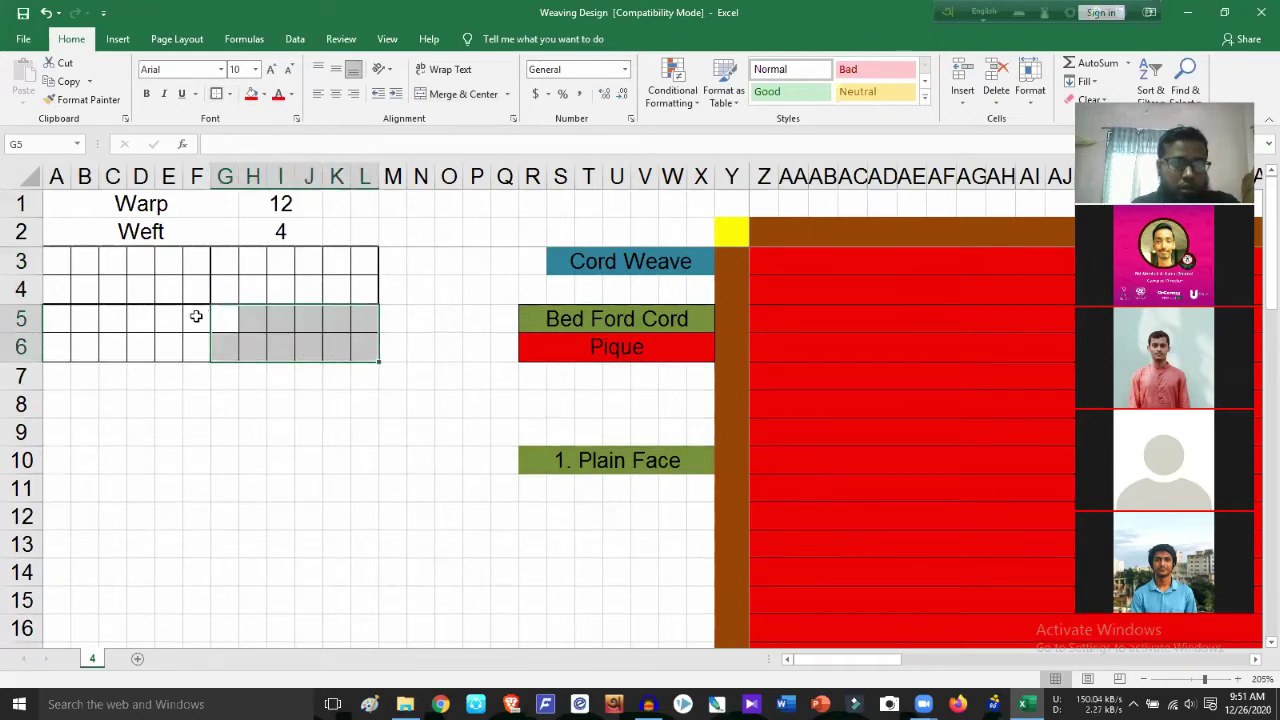
click(196, 316)
drag(193, 317, 50, 335)
click(217, 94)
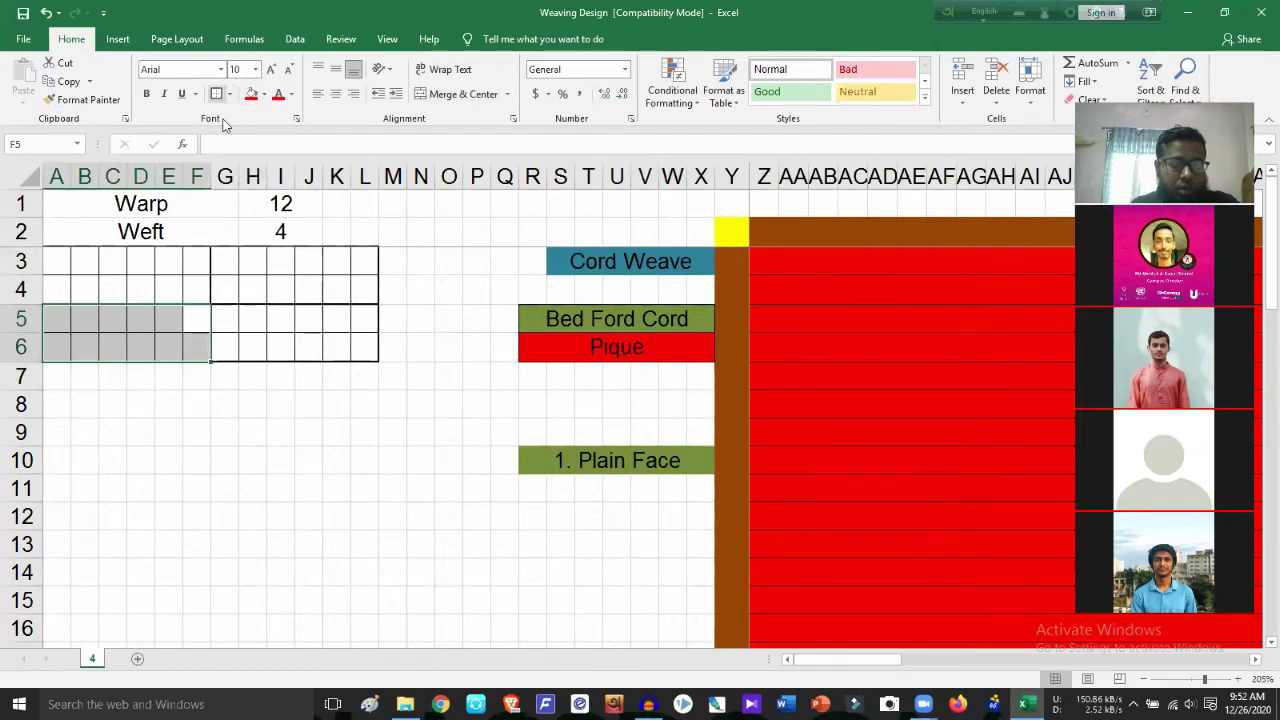
click(330, 435)
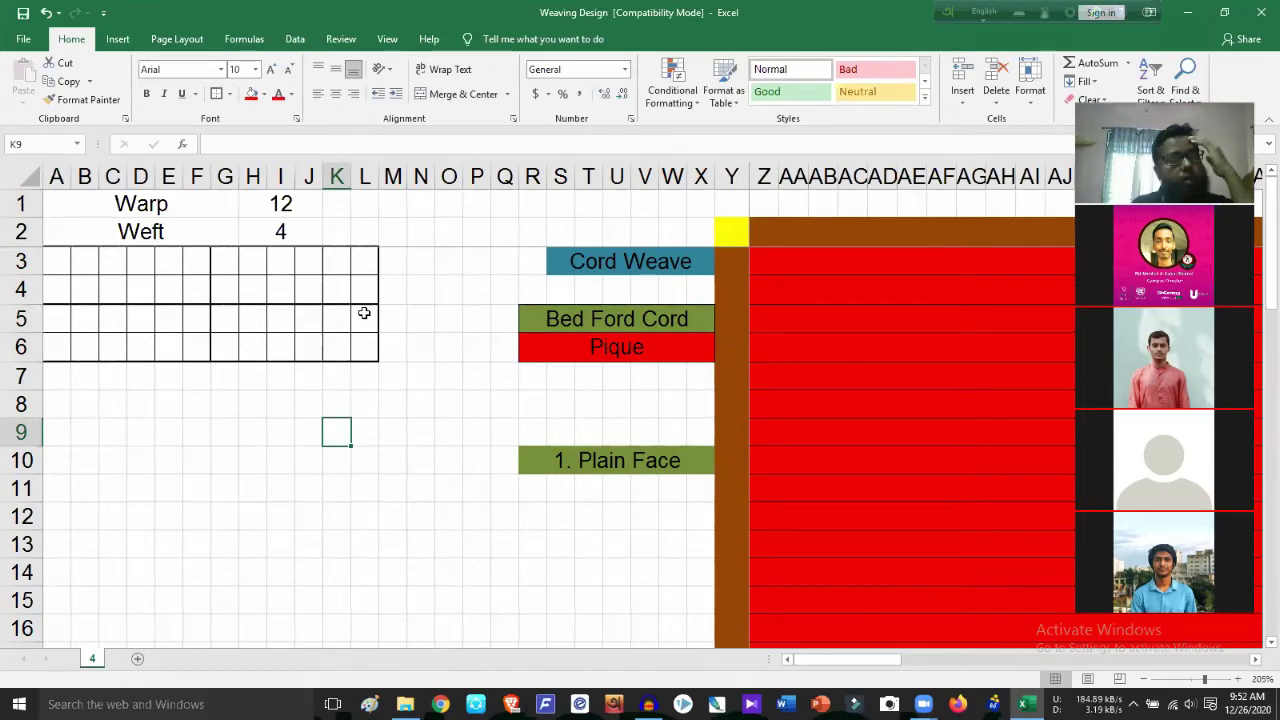
click(279, 232)
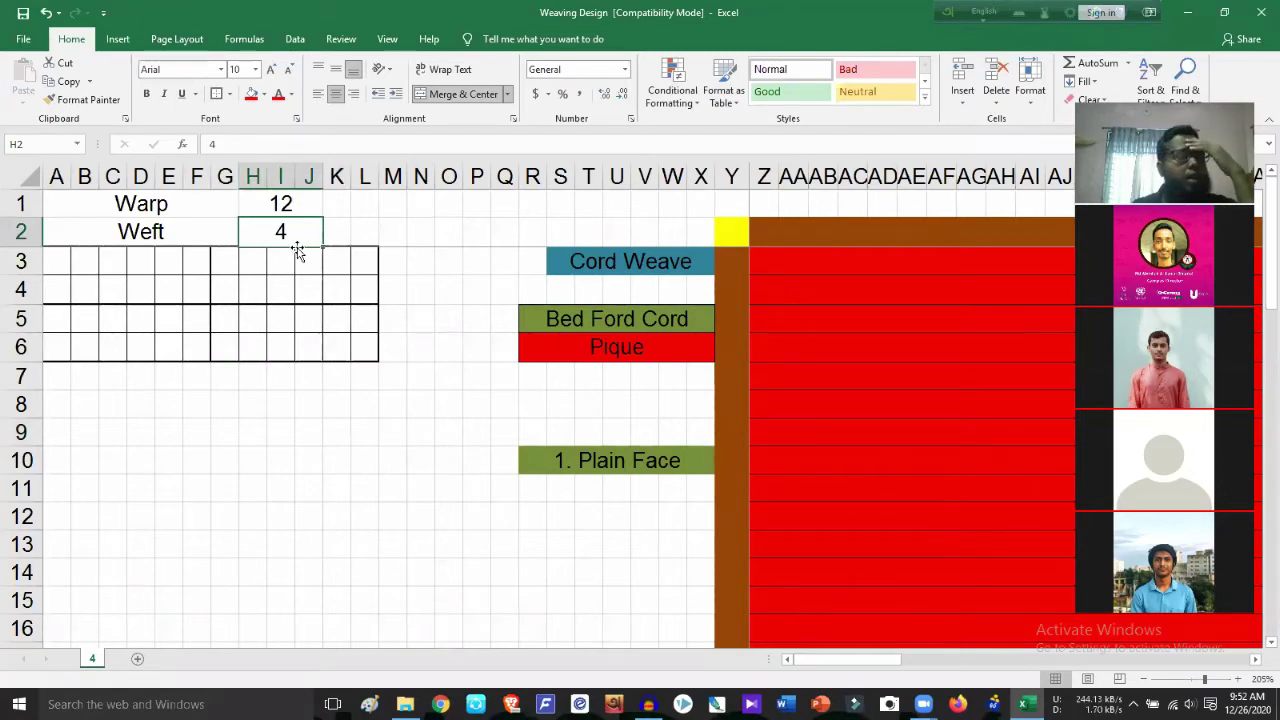
click(274, 328)
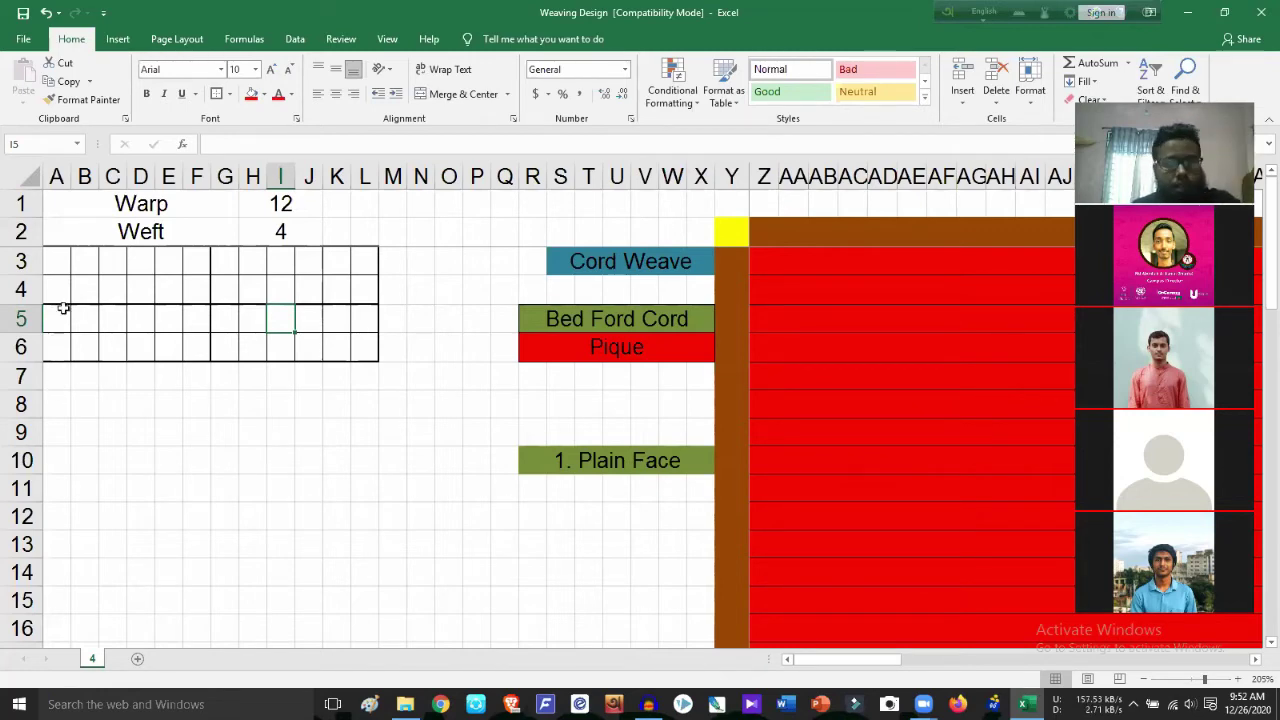
Step: Mark the first and sixth warp columns with "c" below the grid, in A7 and F7
click(55, 375)
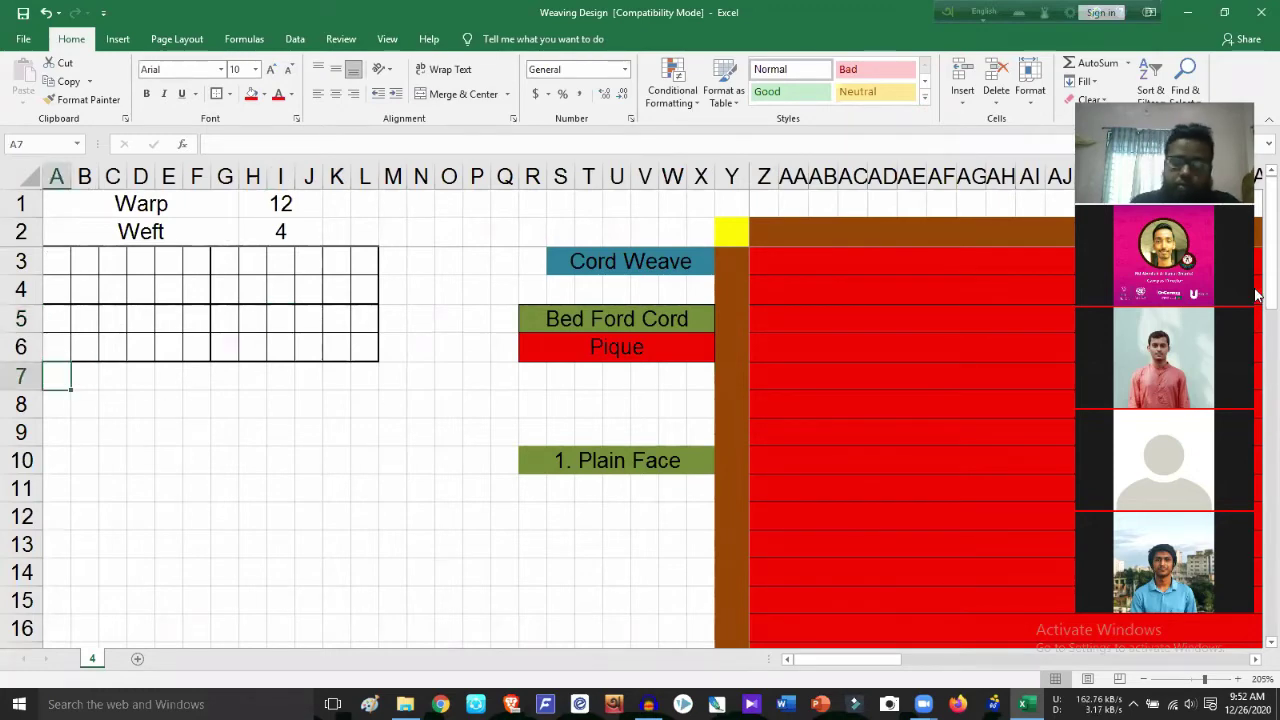
text(c)
key(Right)
key(Right)
key(Right)
key(Right)
key(Right)
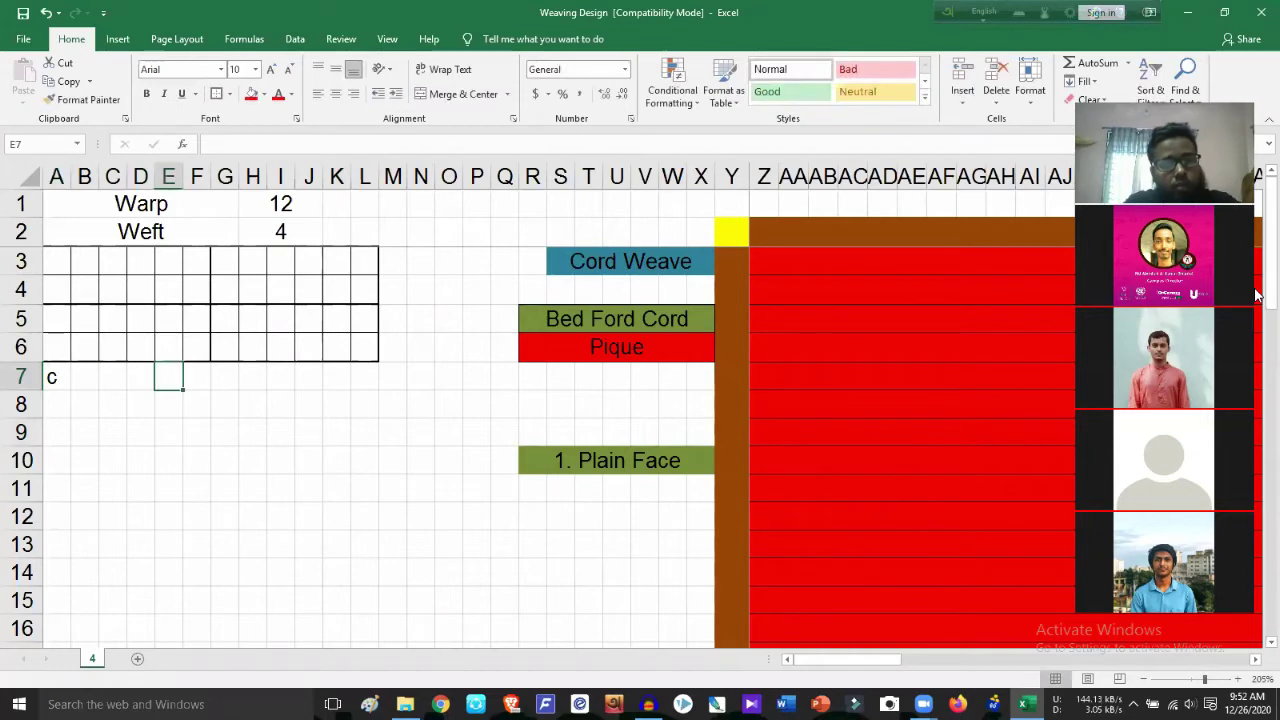
text(c)
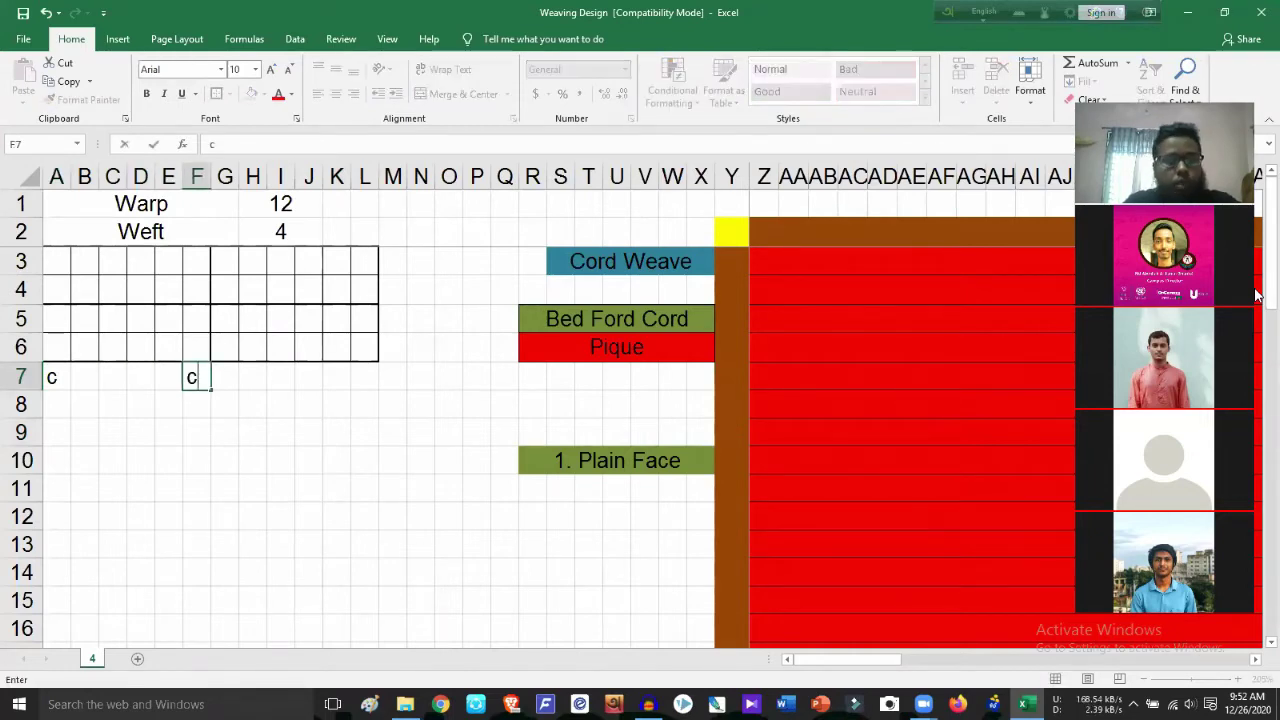
key(Left)
key(Right)
key(Right)
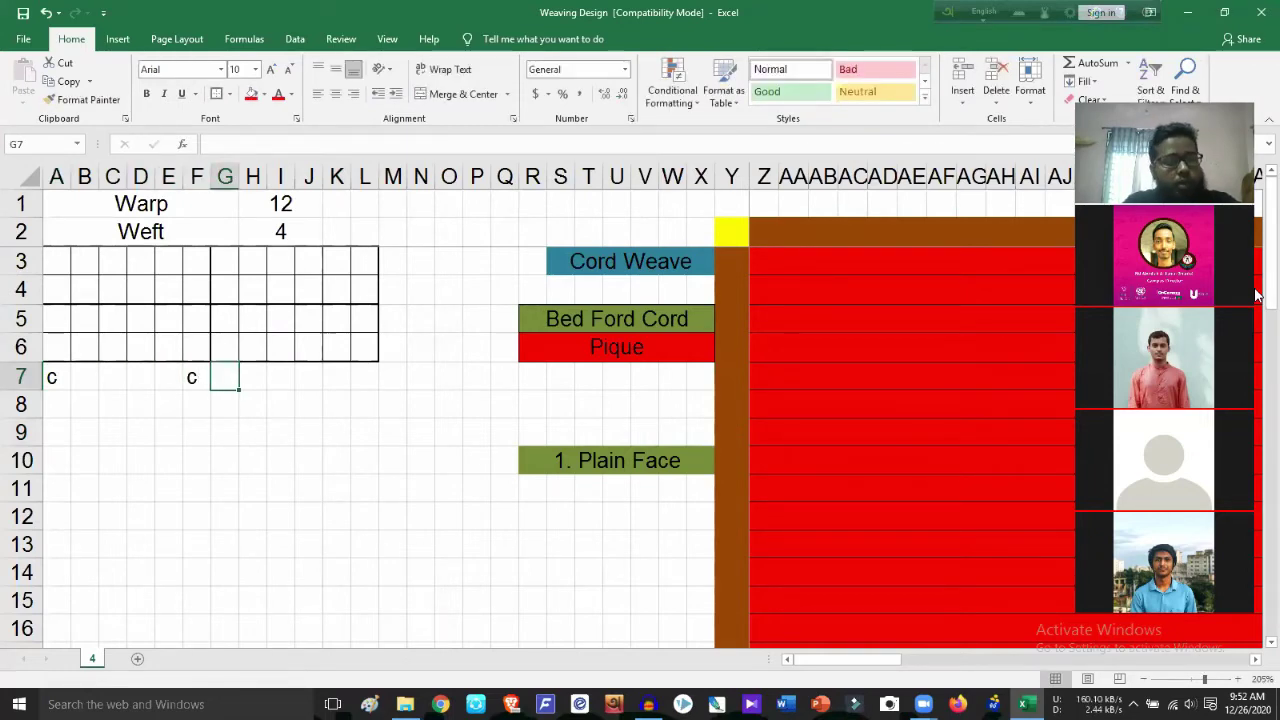
Step: Mark the seventh and twelfth warp columns with "c" below the grid, in G7 and L7
text(c)
key(Right)
key(Right)
key(Right)
key(Right)
key(Right)
text(c)
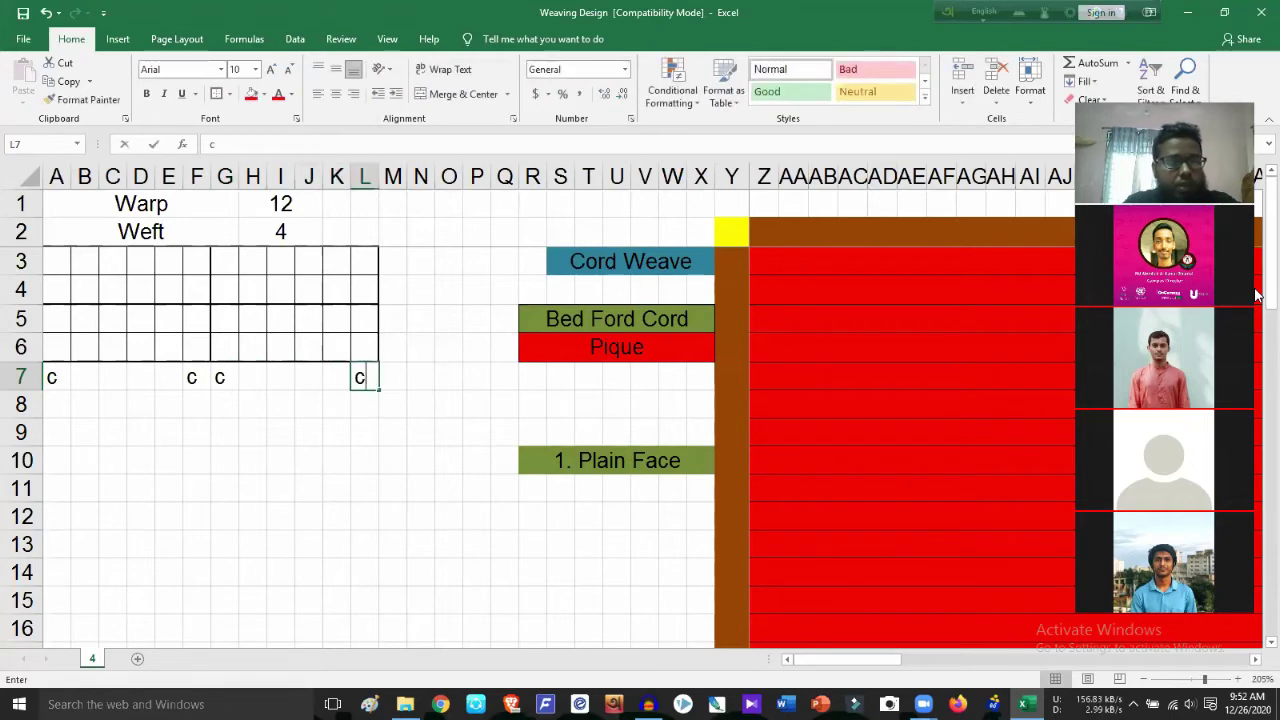
key(Left)
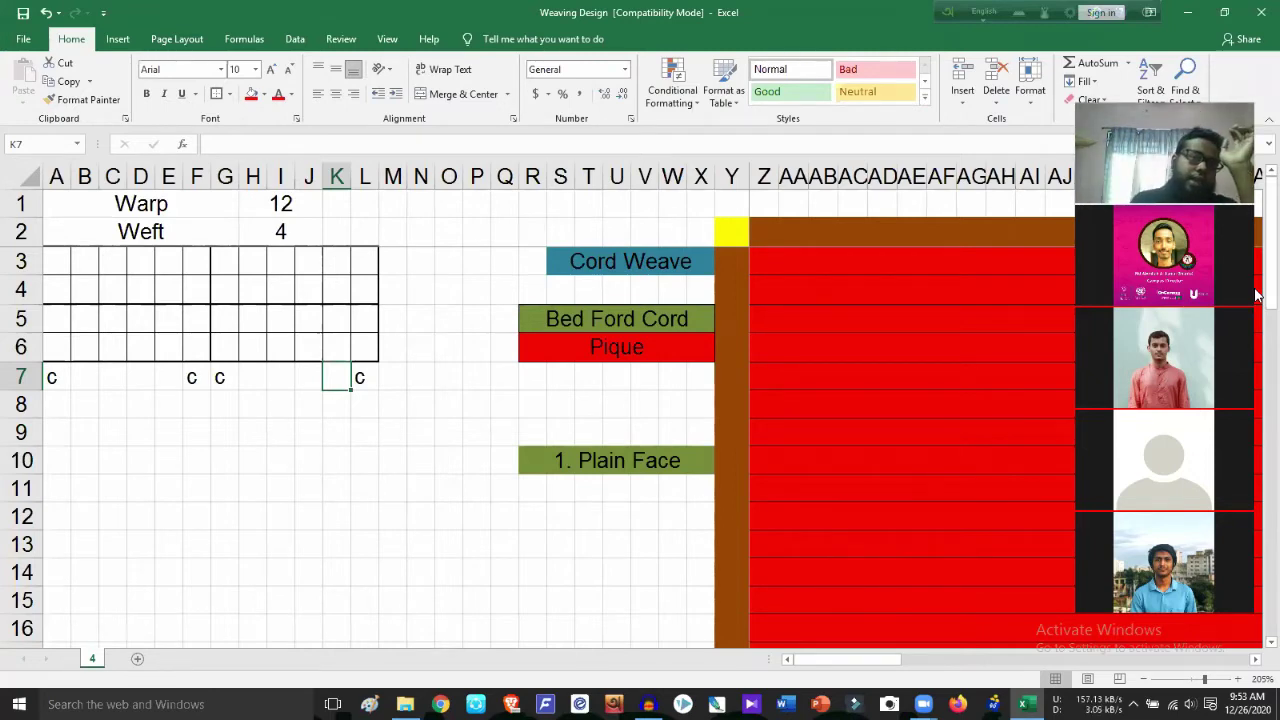
Step: Highlight the unmarked warp columns between the "c" marks, B to E and H to K, in row 7 and in the grid
click(246, 377)
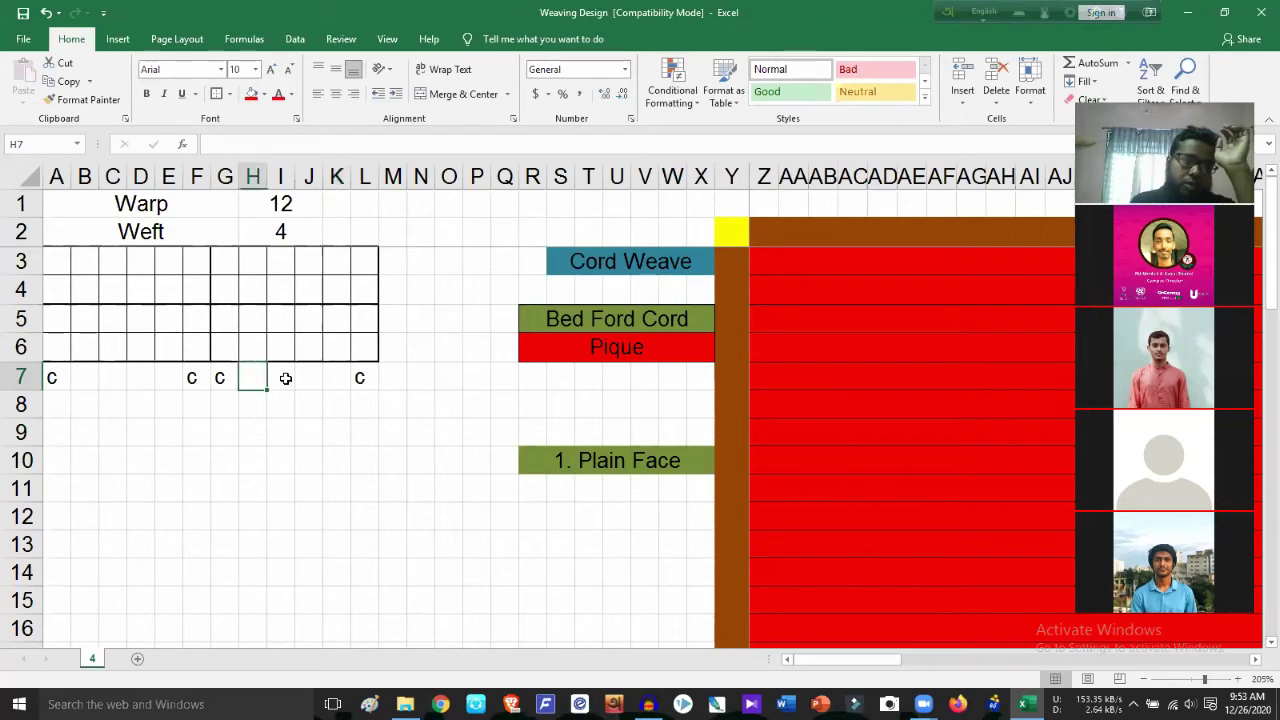
drag(285, 378, 323, 377)
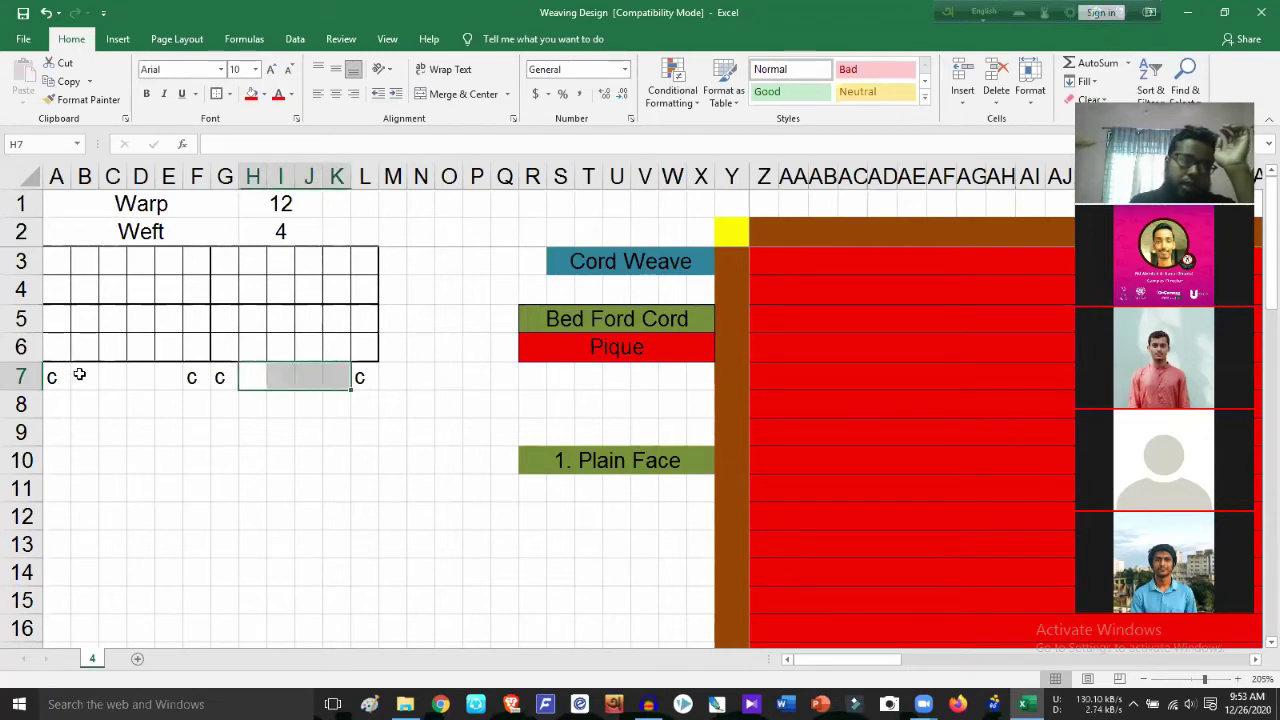
drag(112, 377, 163, 377)
click(205, 490)
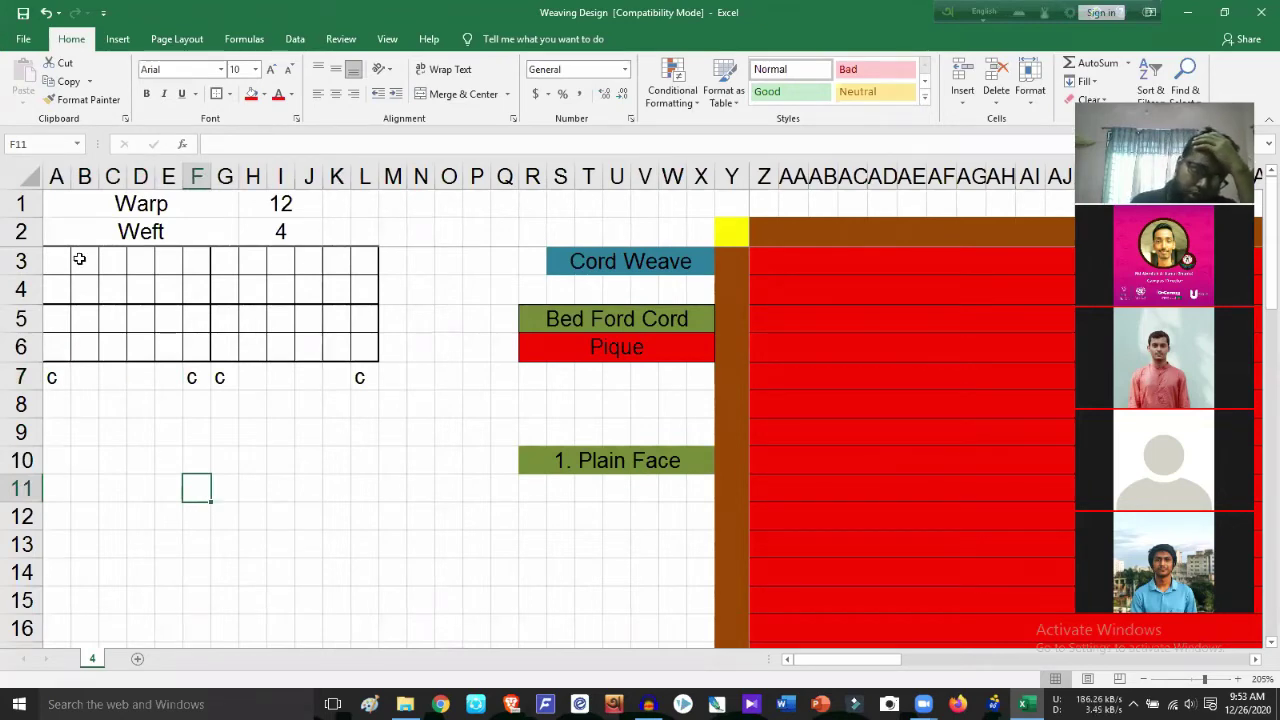
drag(79, 259, 162, 358)
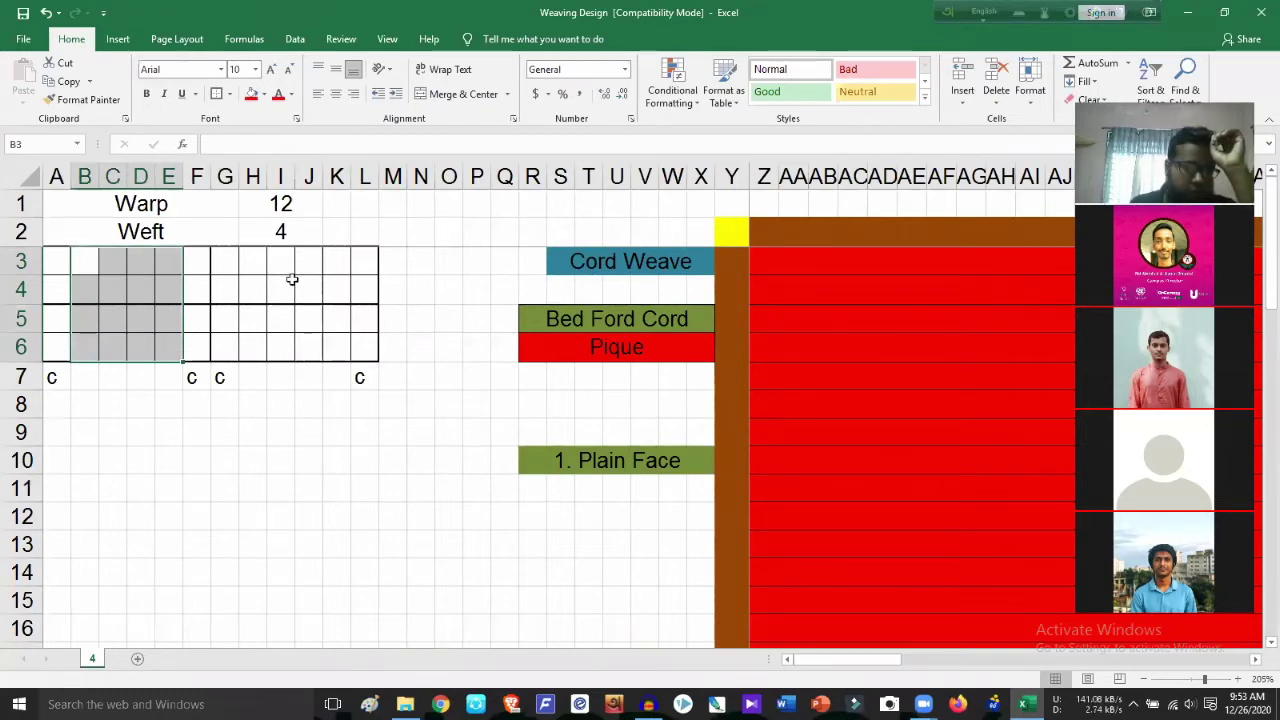
drag(251, 257, 333, 346)
click(312, 431)
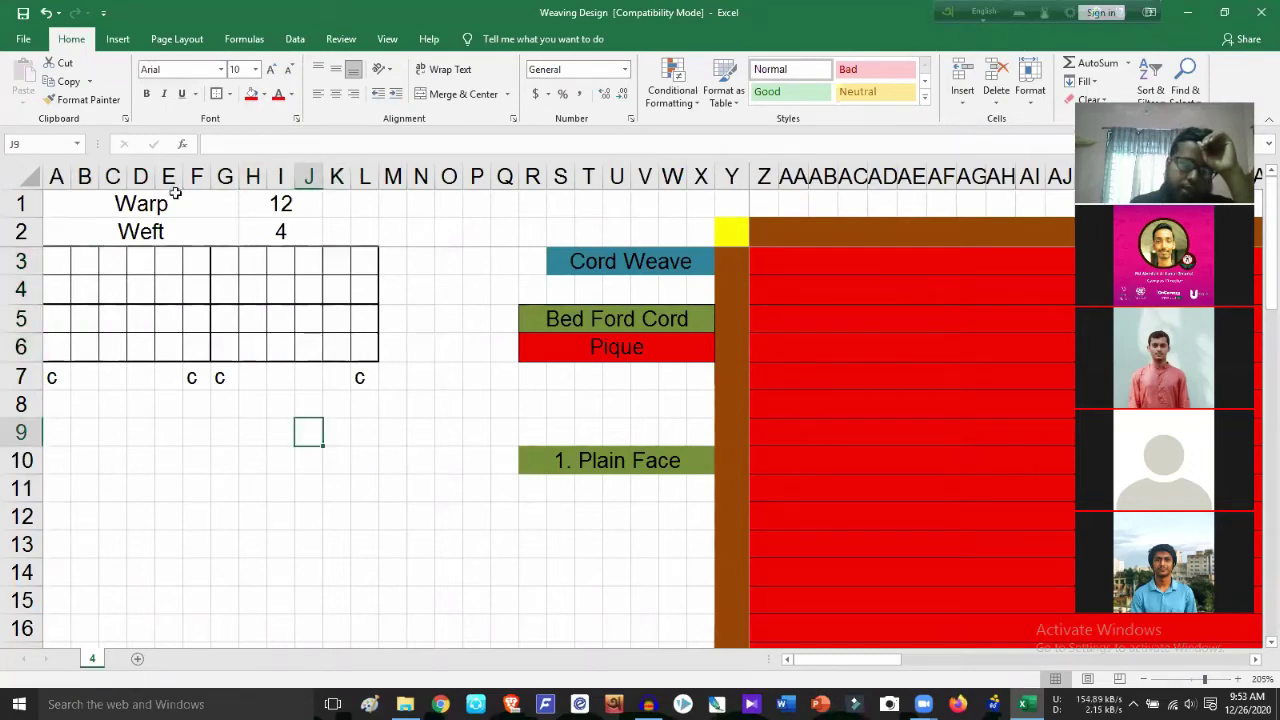
Step: Enter "x" in A6 and A4 to mark the plain weave on the first warp column
click(51, 351)
text(x)
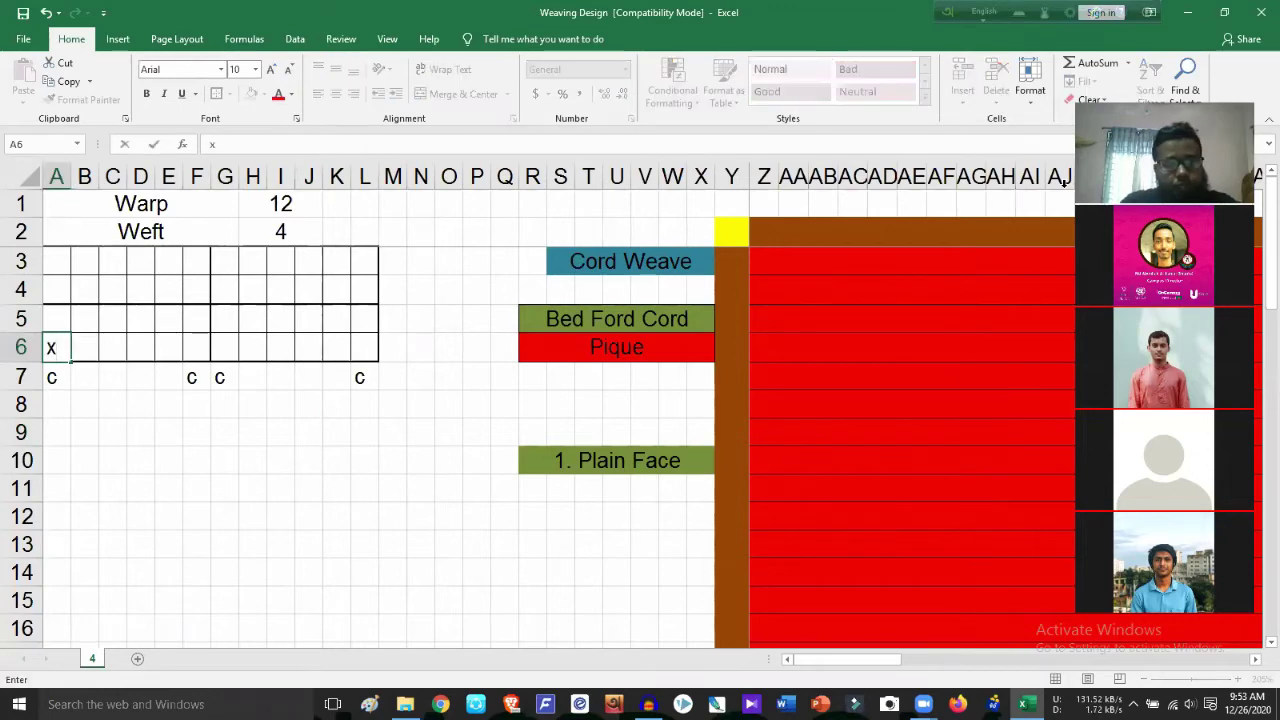
key(Up)
key(Up)
text(x)
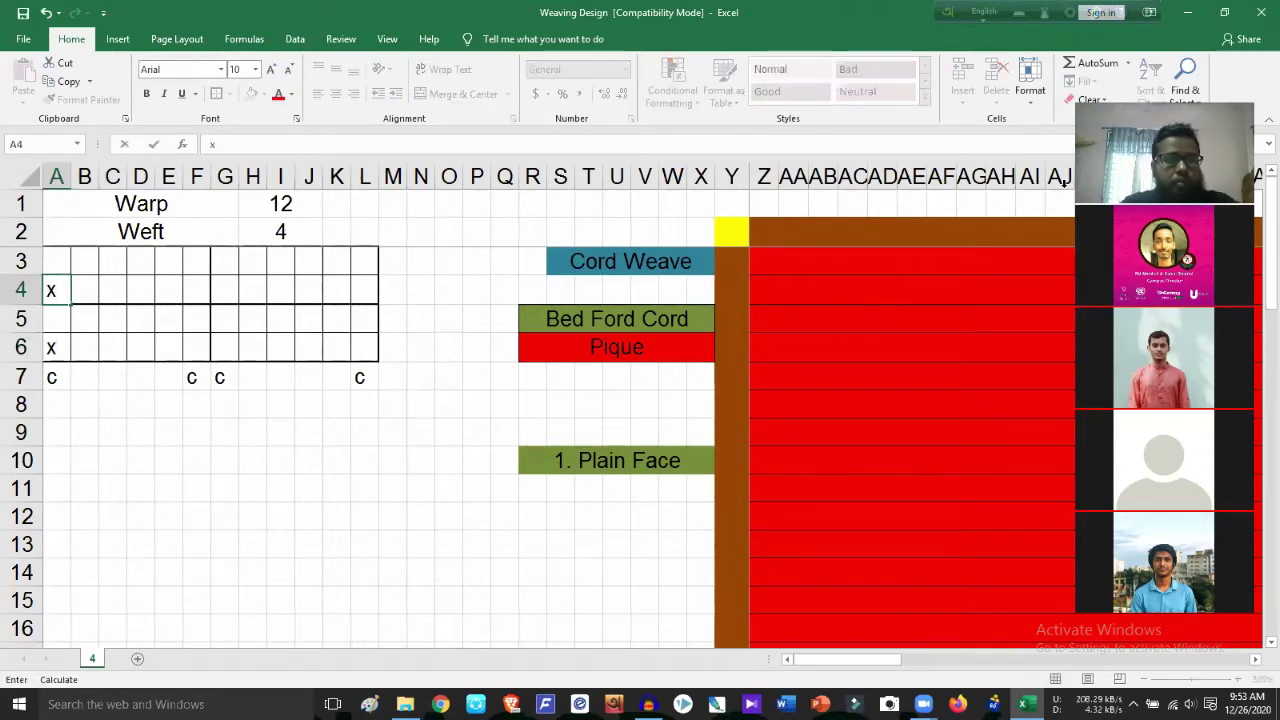
Step: Enter "x" in F5 and F3 to mark the plain weave on the sixth warp column
key(Right)
key(Right)
key(Right)
key(Right)
key(Right)
key(Down)
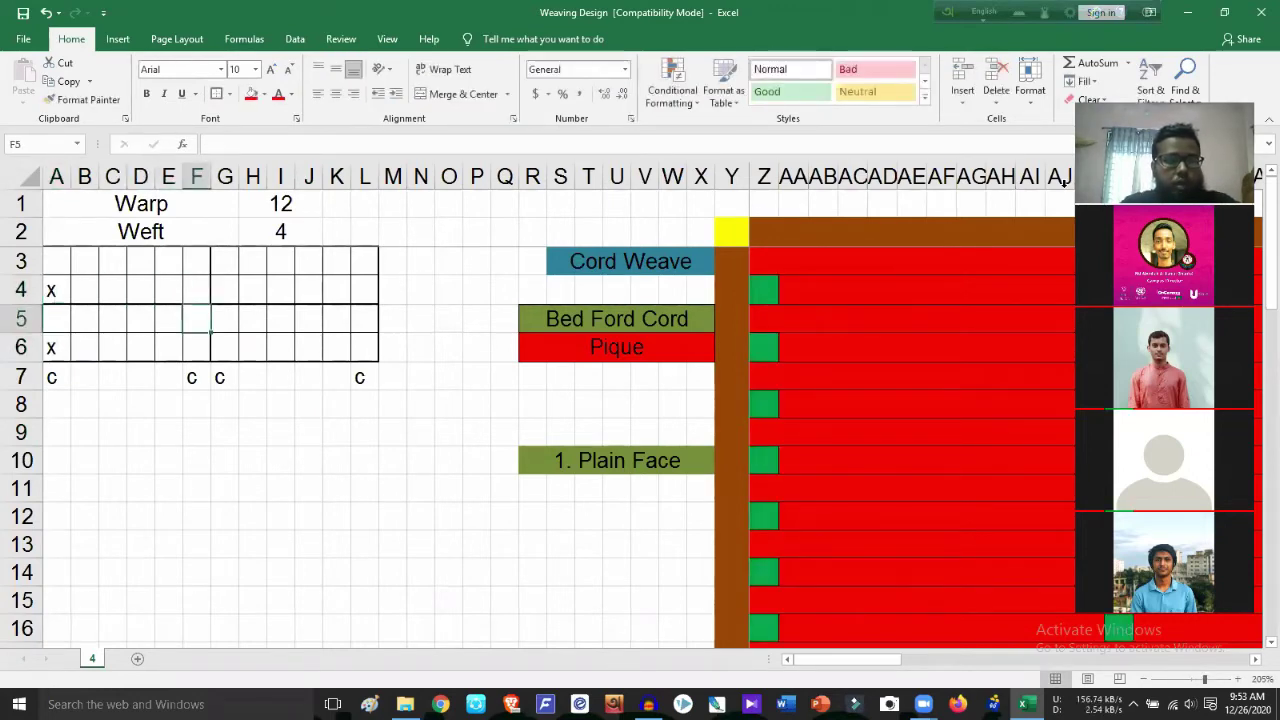
text(x)
key(Up)
key(Up)
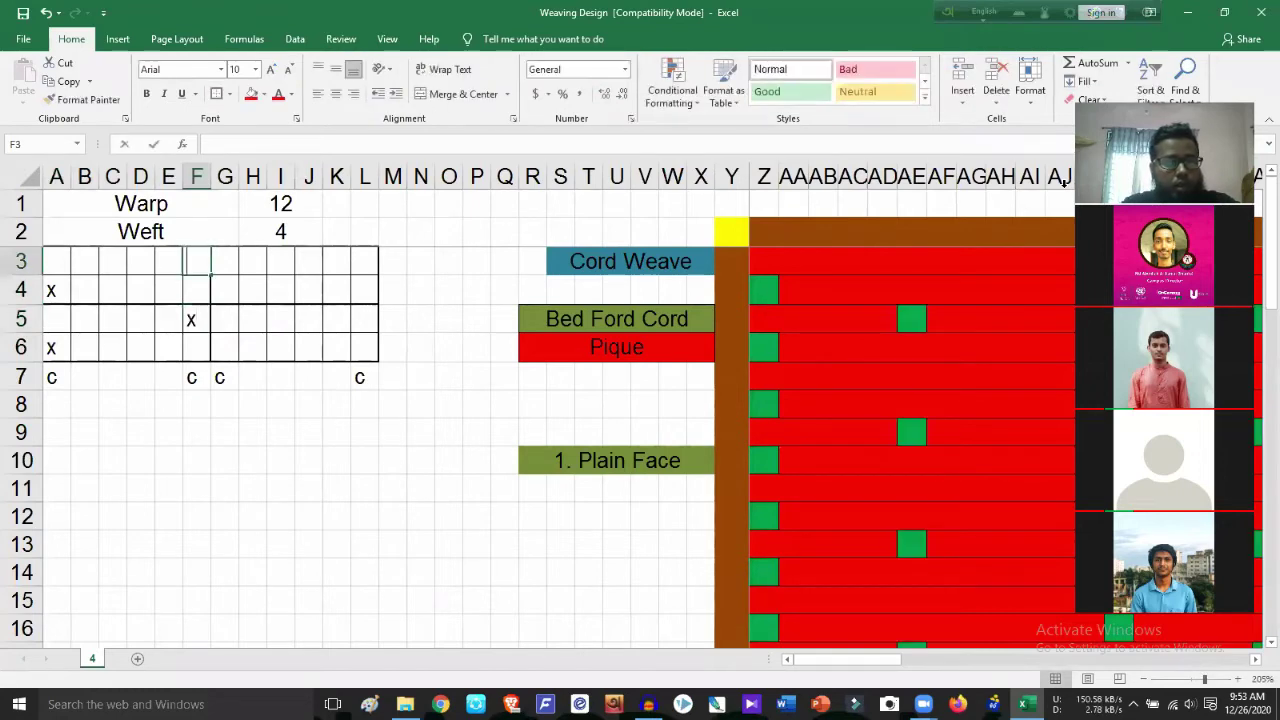
text(x)
Step: Enter "x" in G6 and G4 to mark the plain weave on the seventh warp column
key(Right)
key(Down)
key(Down)
key(Down)
text(x)
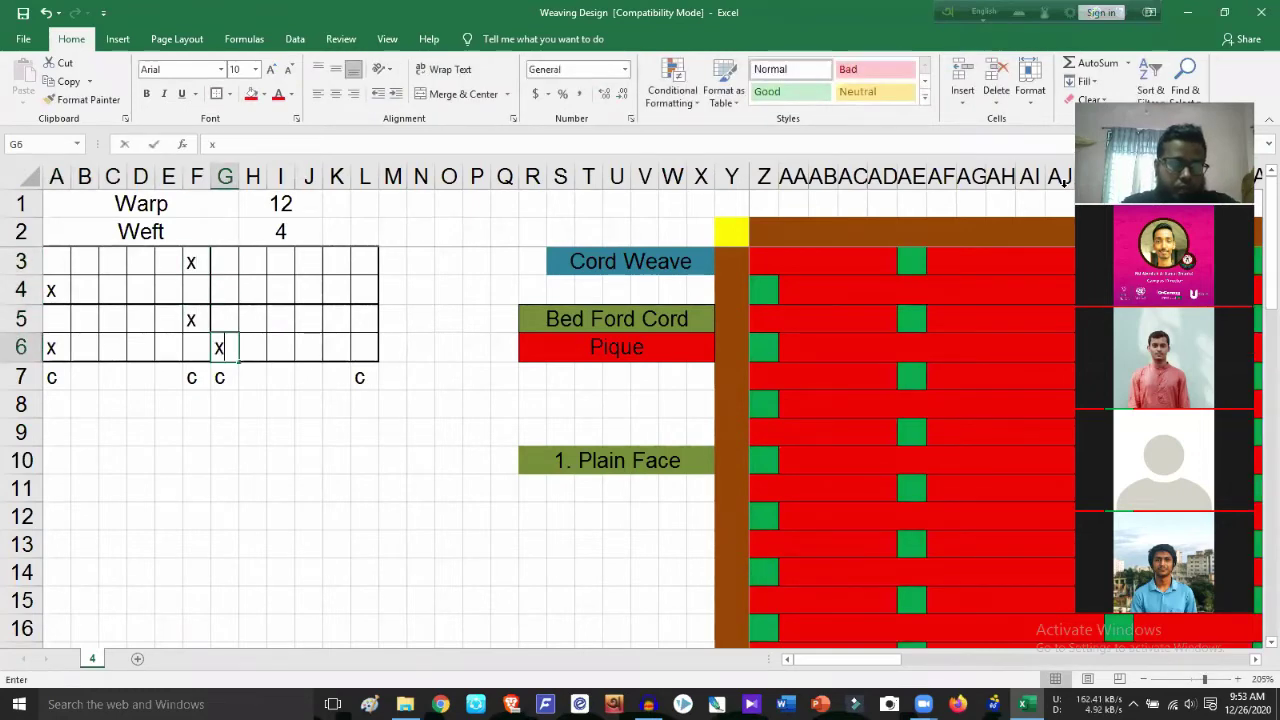
key(Up)
key(Up)
text(x)
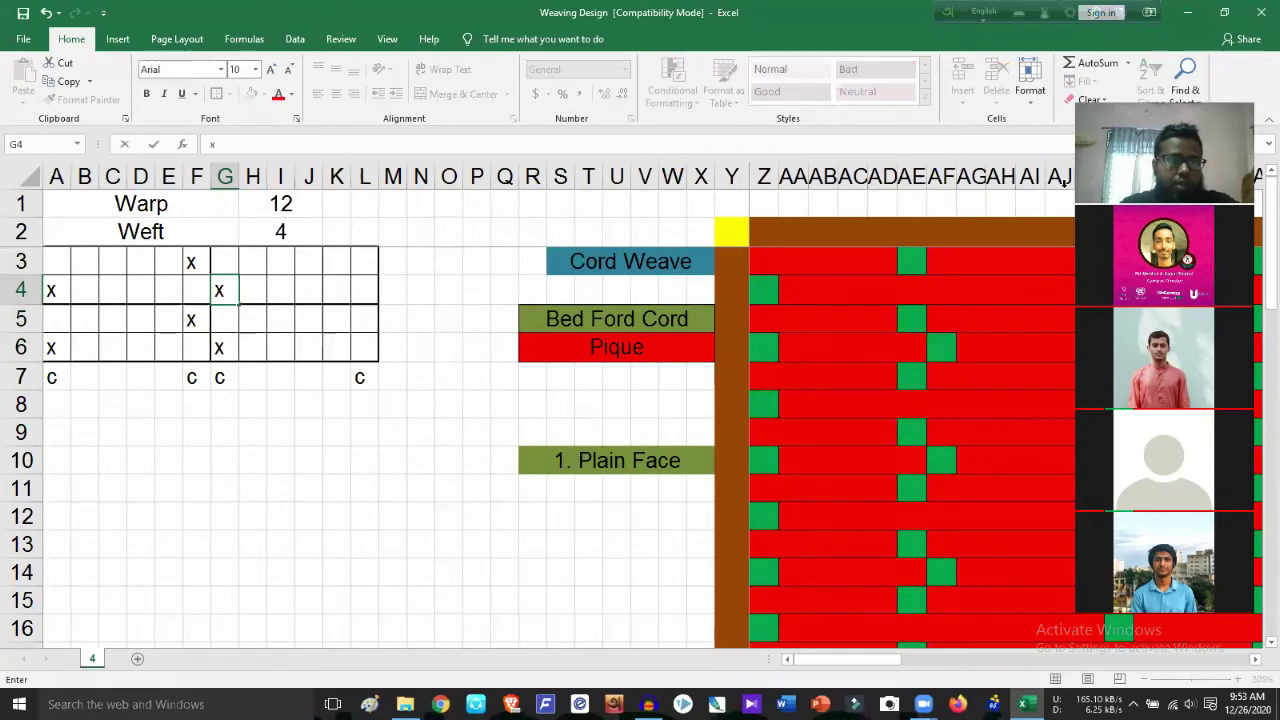
Step: Enter "x" in L5 and L3 to mark the plain weave on the twelfth warp column
key(Right)
key(Right)
key(Right)
key(Right)
key(Right)
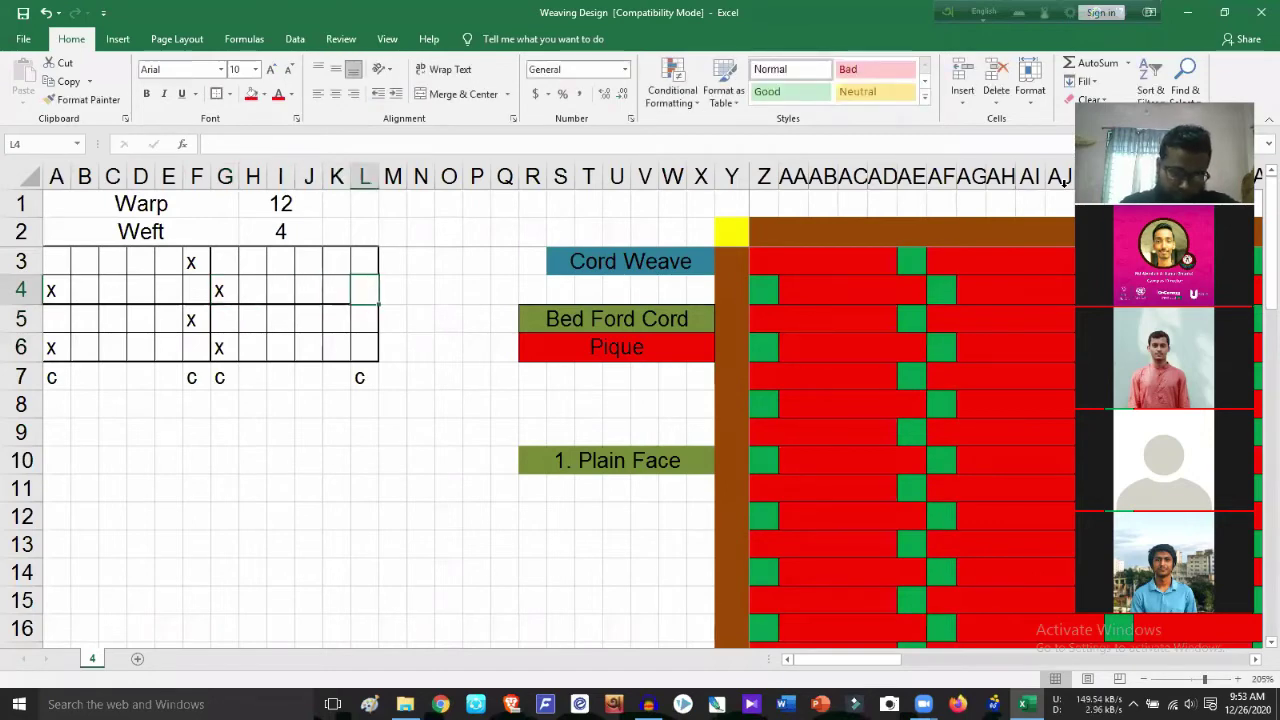
key(Down)
text(x)
key(Up)
key(Up)
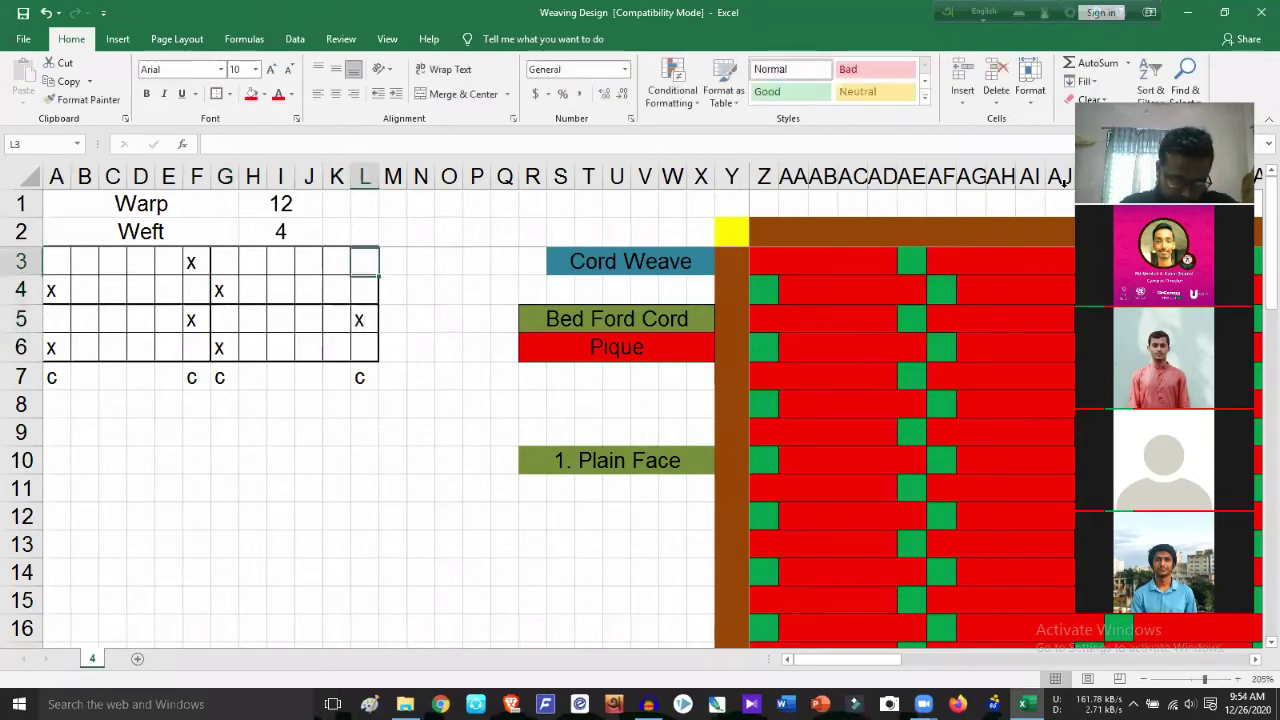
text(x)
key(Down)
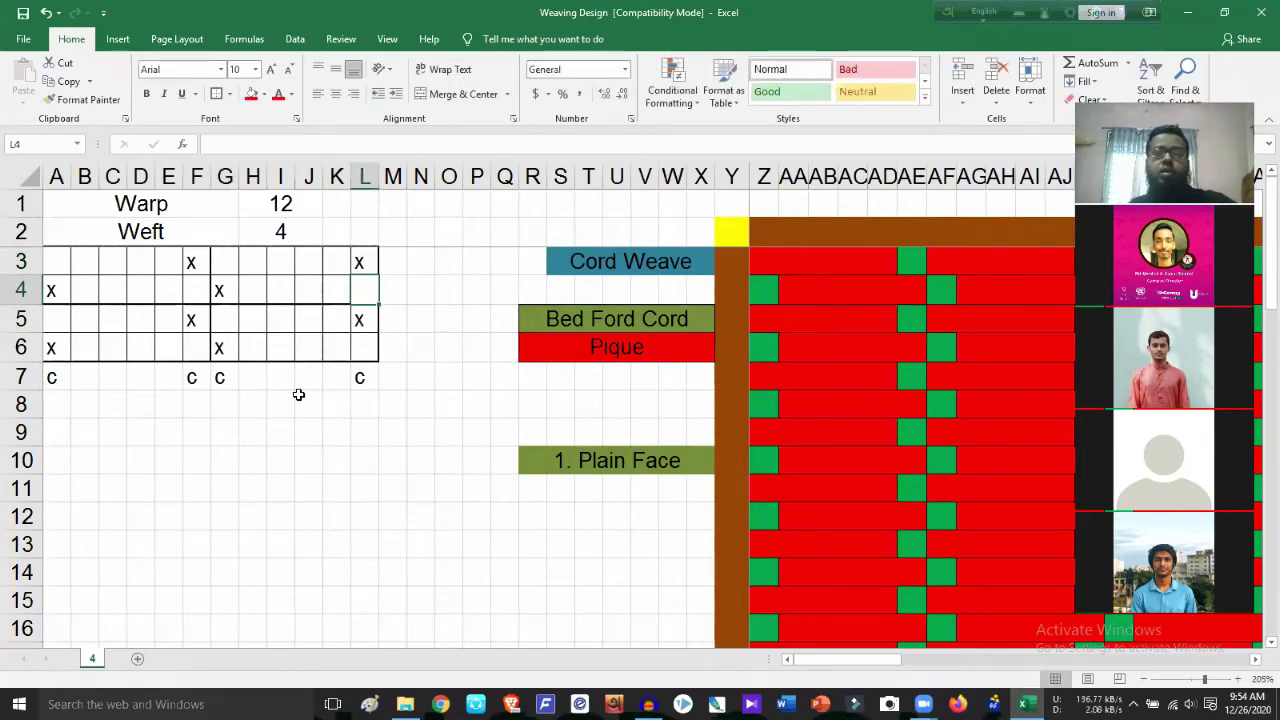
Step: Examine how the marked weave repeats across the whole coloured fabric simulation beside the design grid
scroll(320, 413, down, 5)
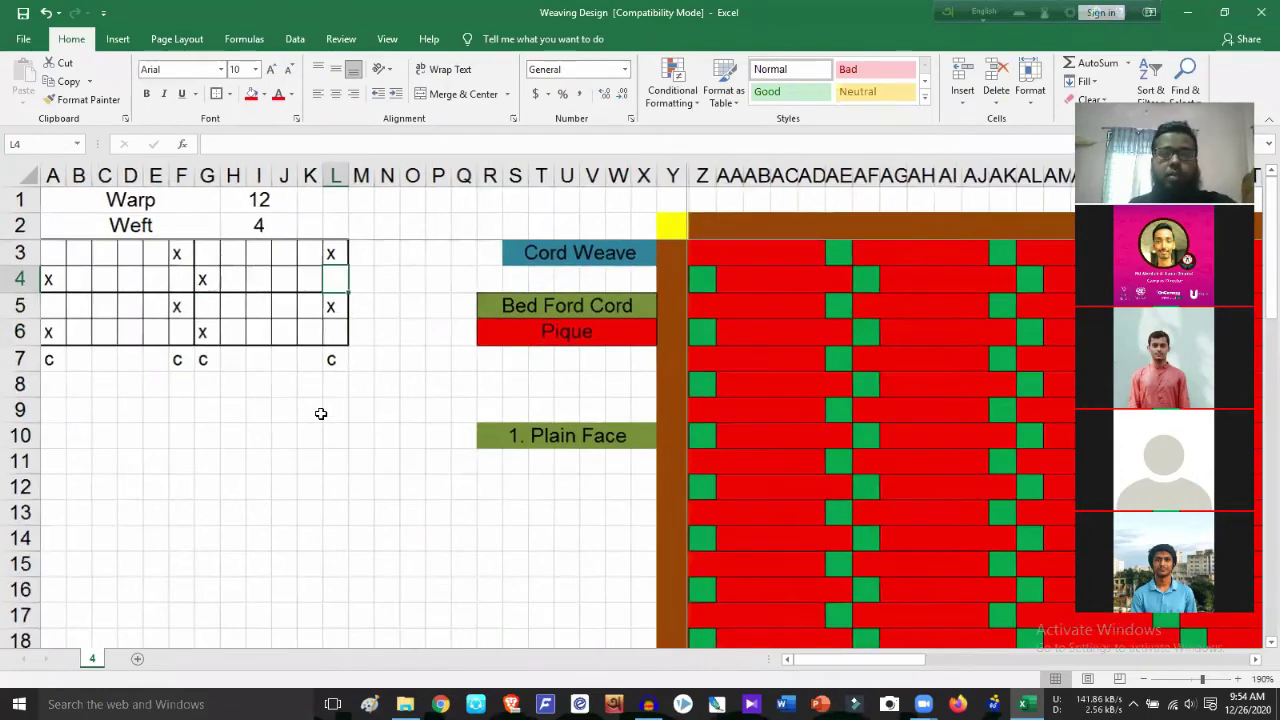
scroll(320, 413, down, 4)
right_click(320, 413)
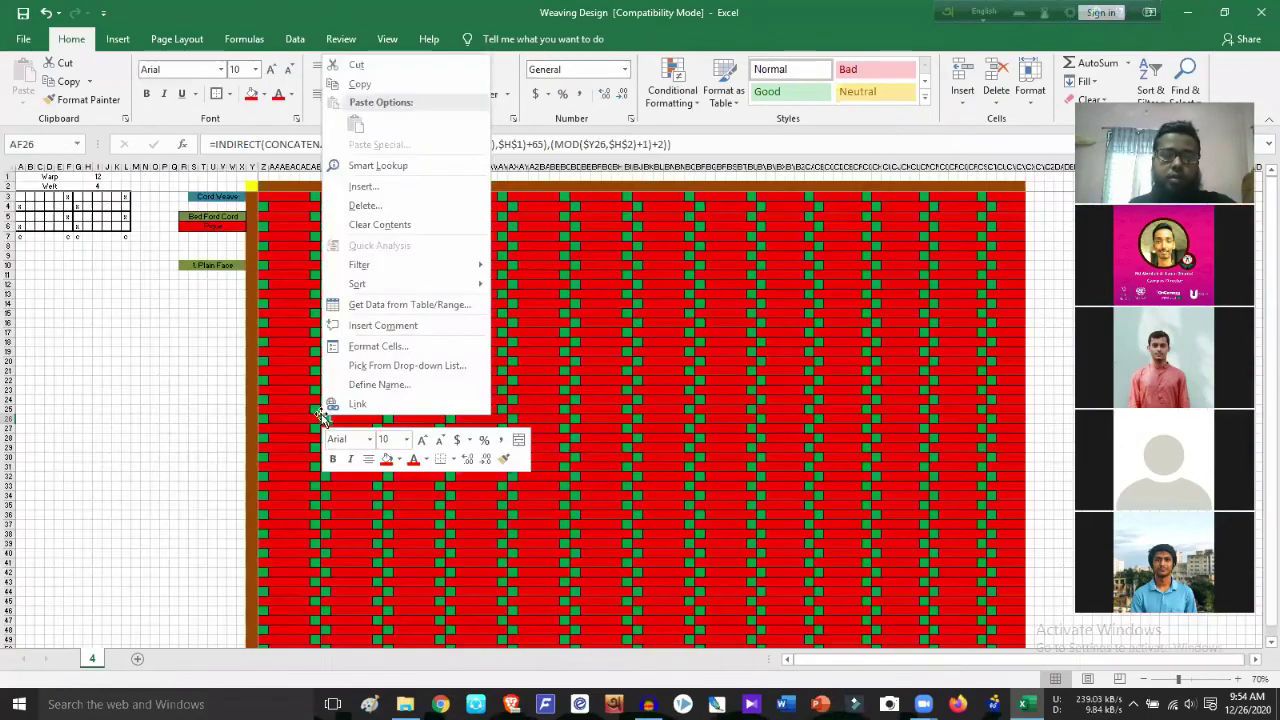
key(Escape)
click(164, 366)
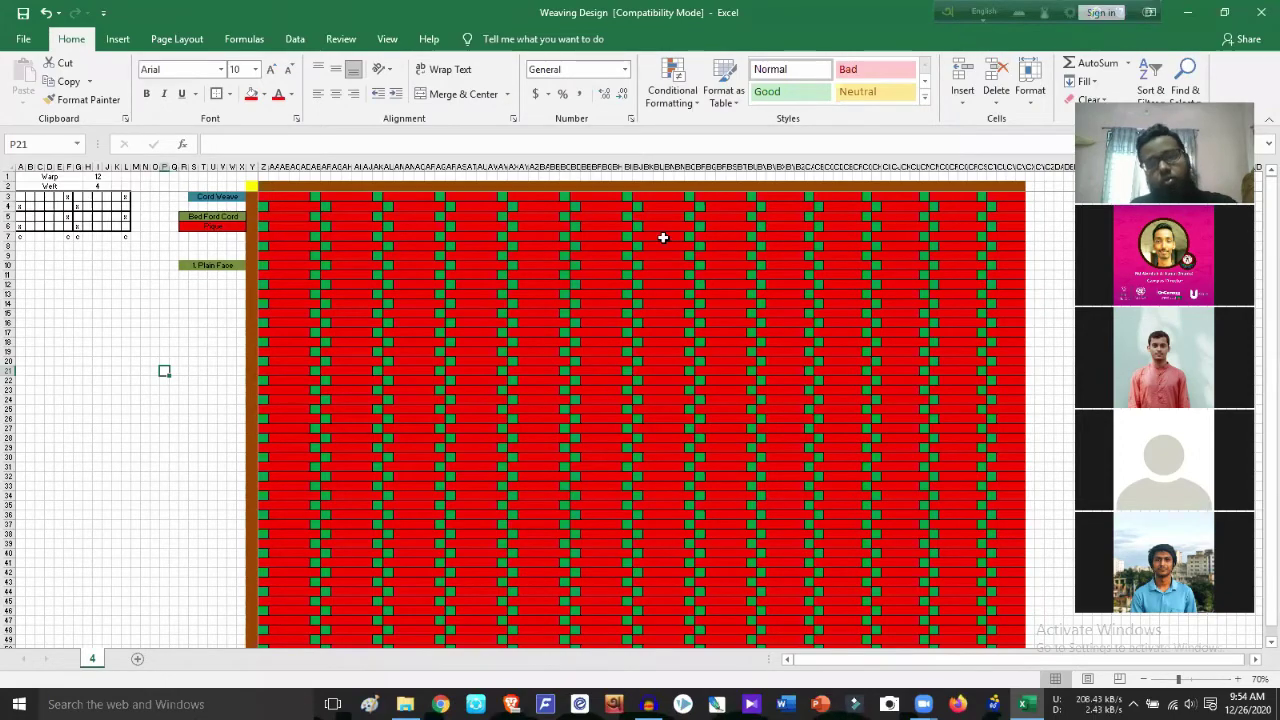
ctrl+scroll(636, 423, up, 1)
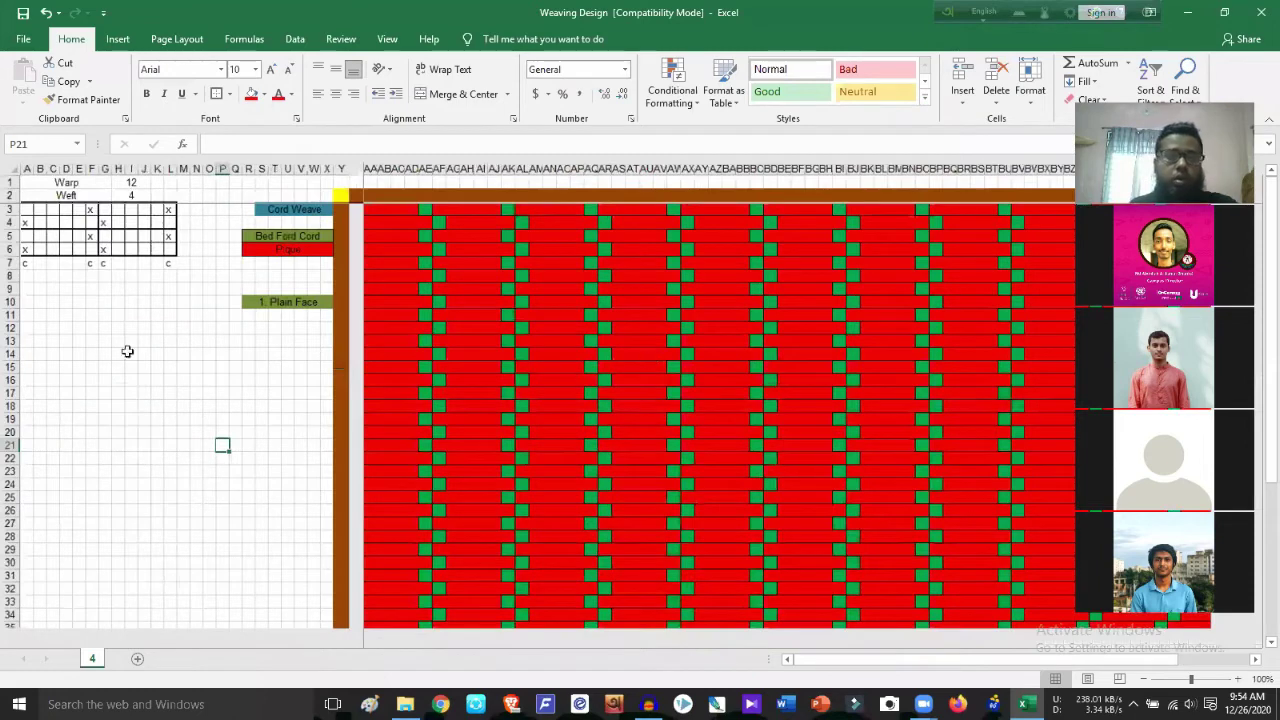
ctrl+scroll(145, 290, up, 1)
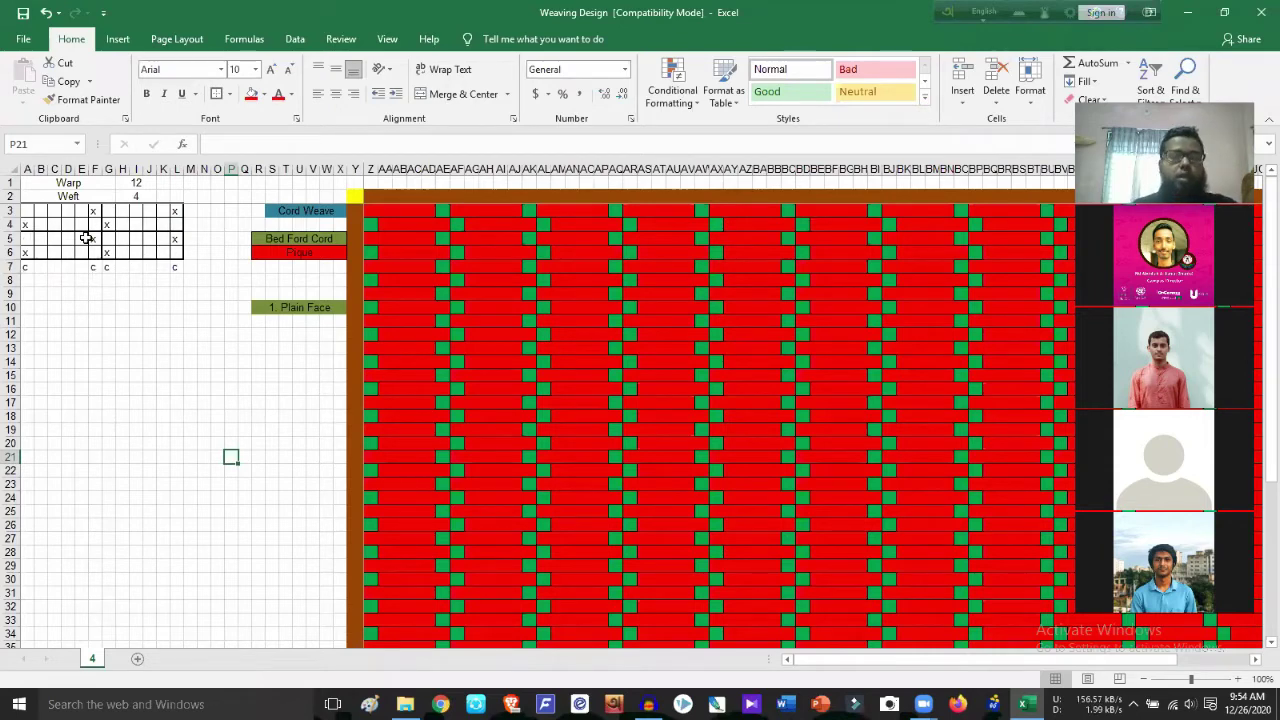
Step: Fill the unmarked warp blocks B3:E6 and H3:K6 of the design grid with black
scroll(110, 294, up, 2)
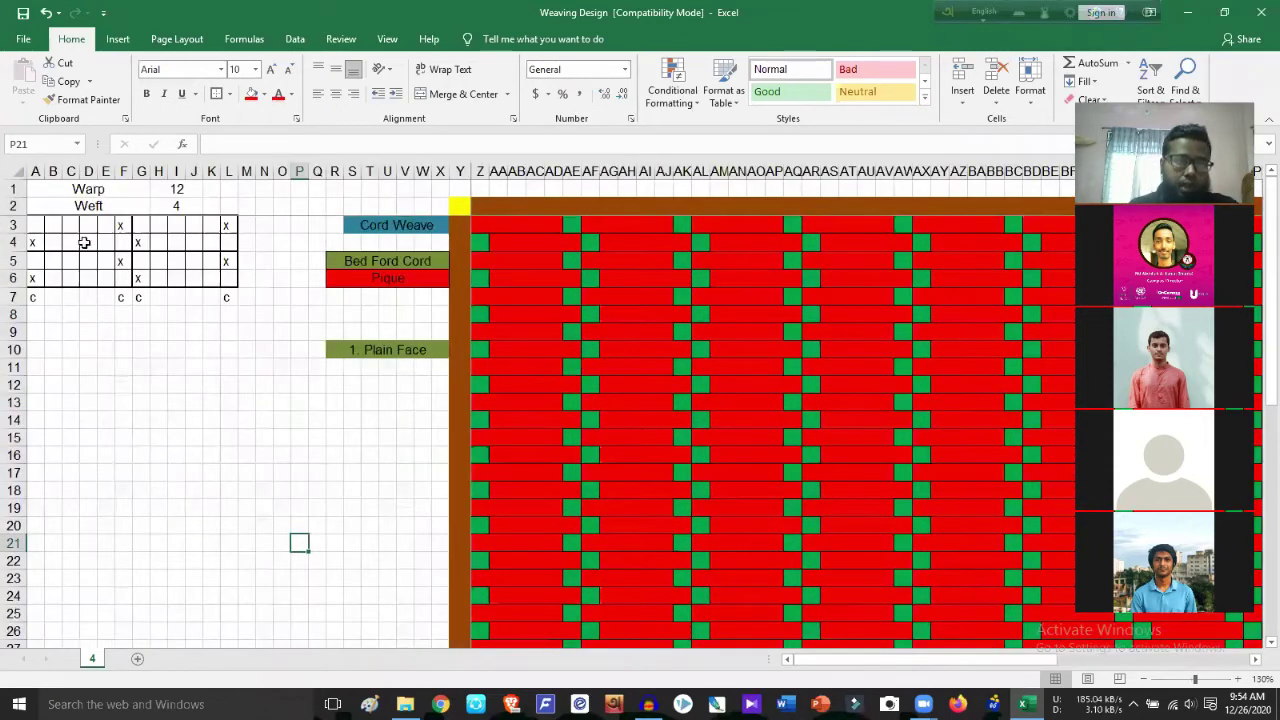
scroll(85, 243, up, 1)
drag(58, 229, 127, 290)
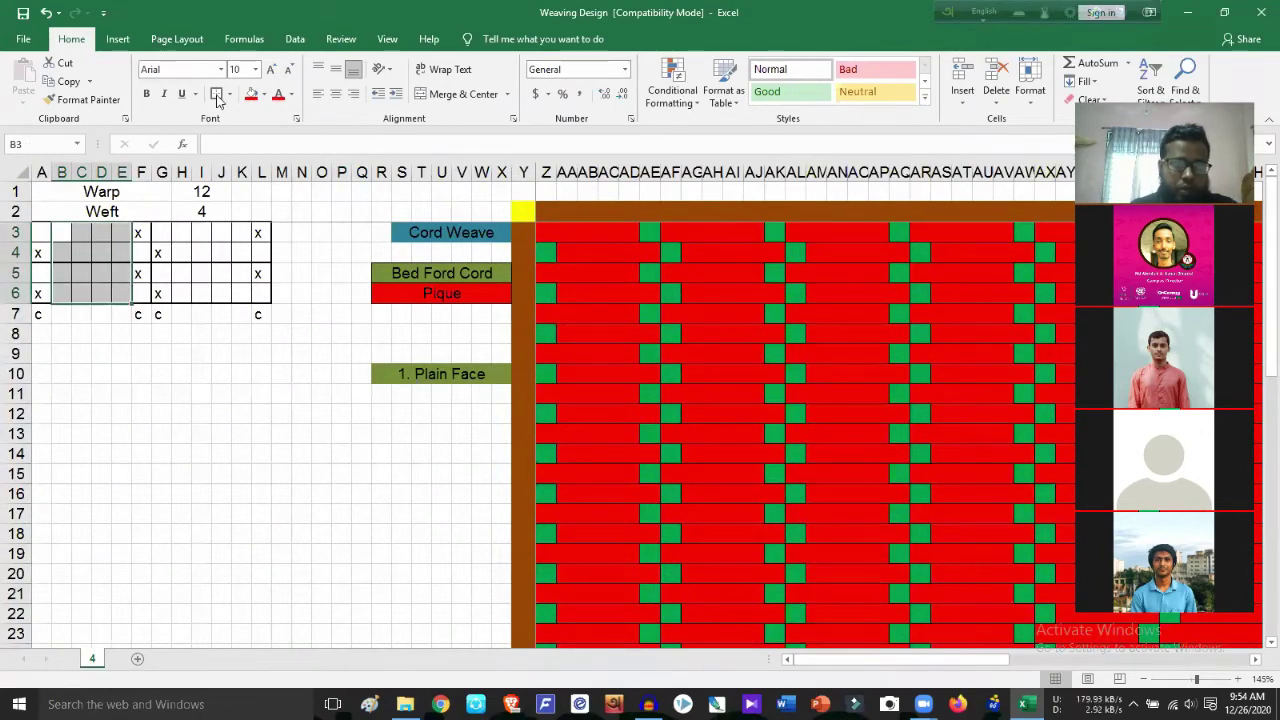
click(264, 94)
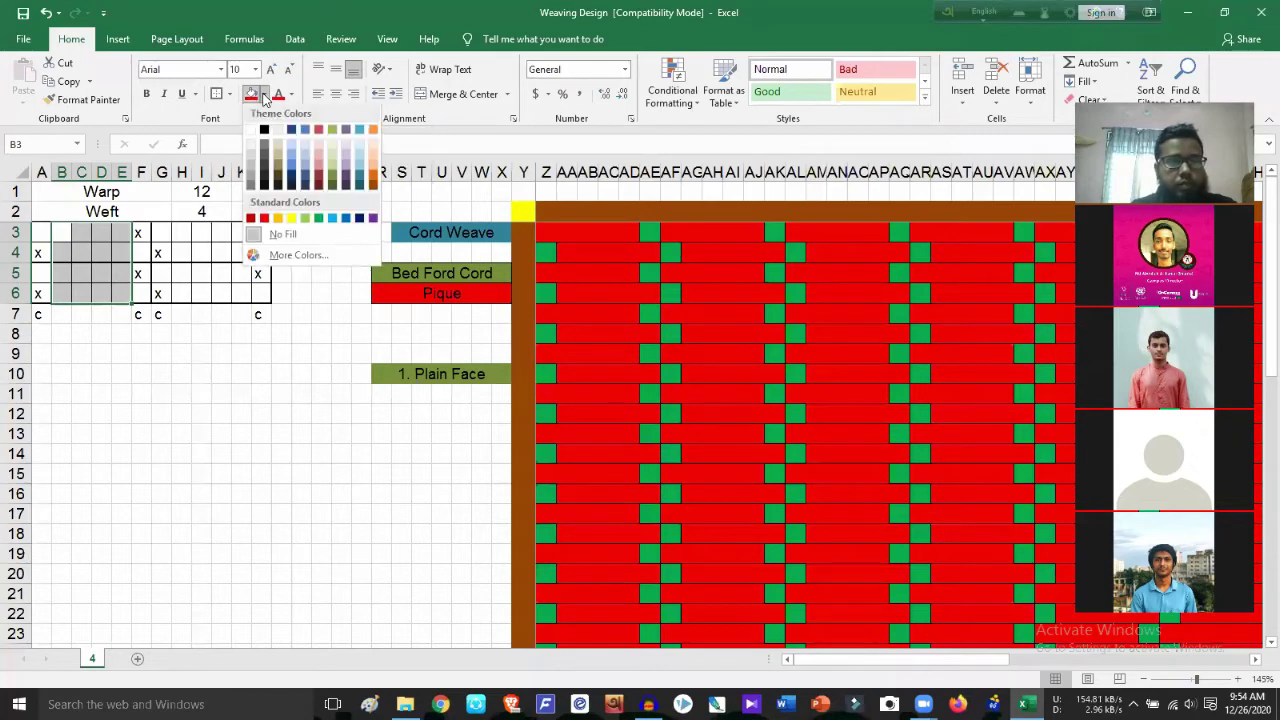
click(265, 132)
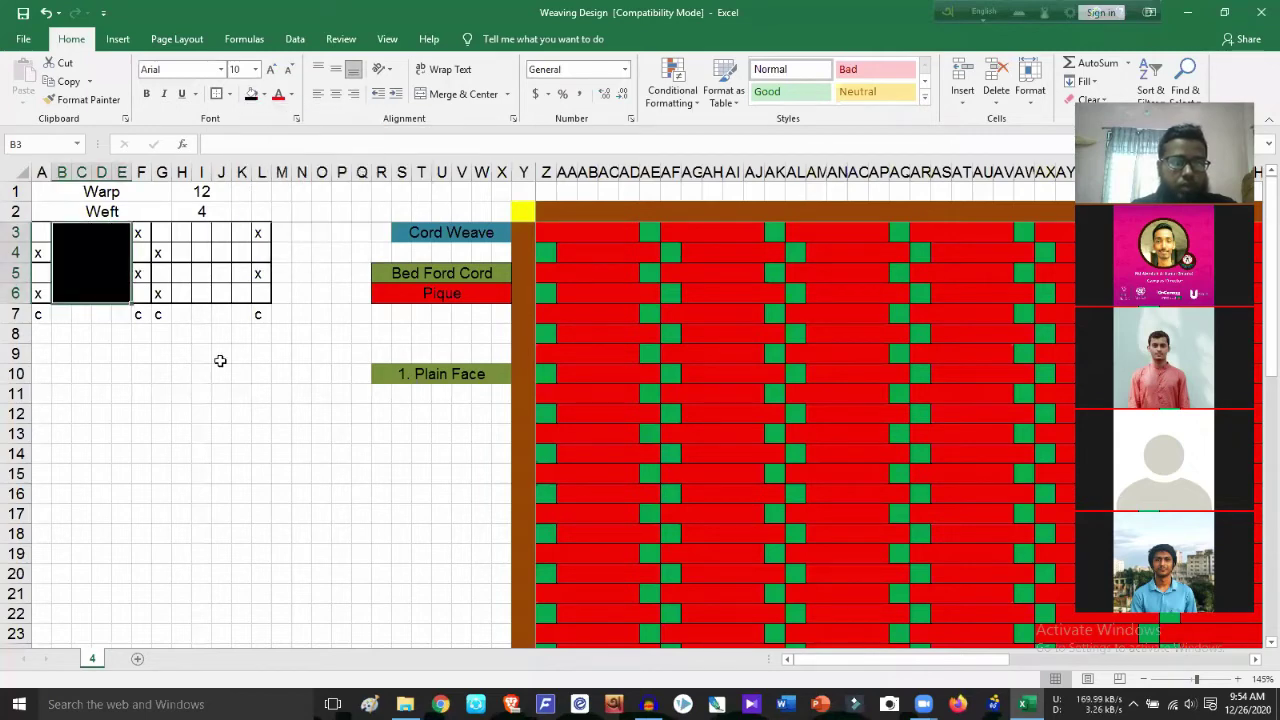
drag(182, 233, 240, 290)
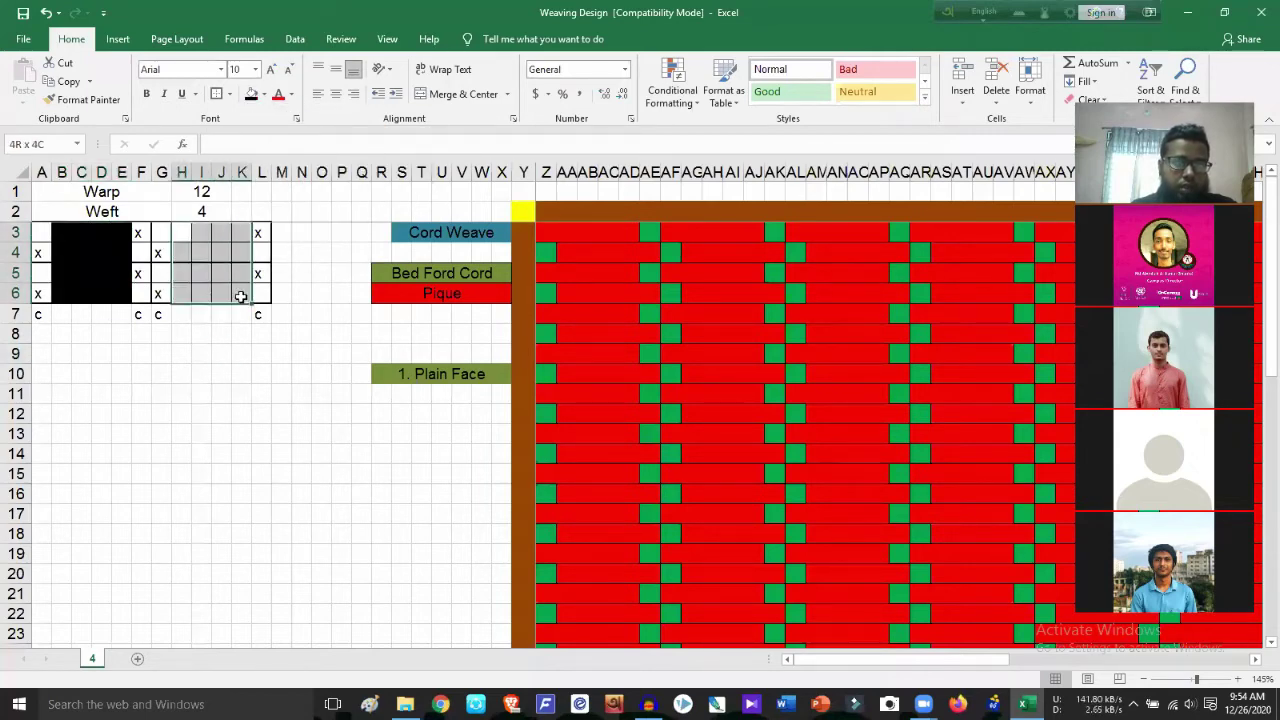
click(251, 94)
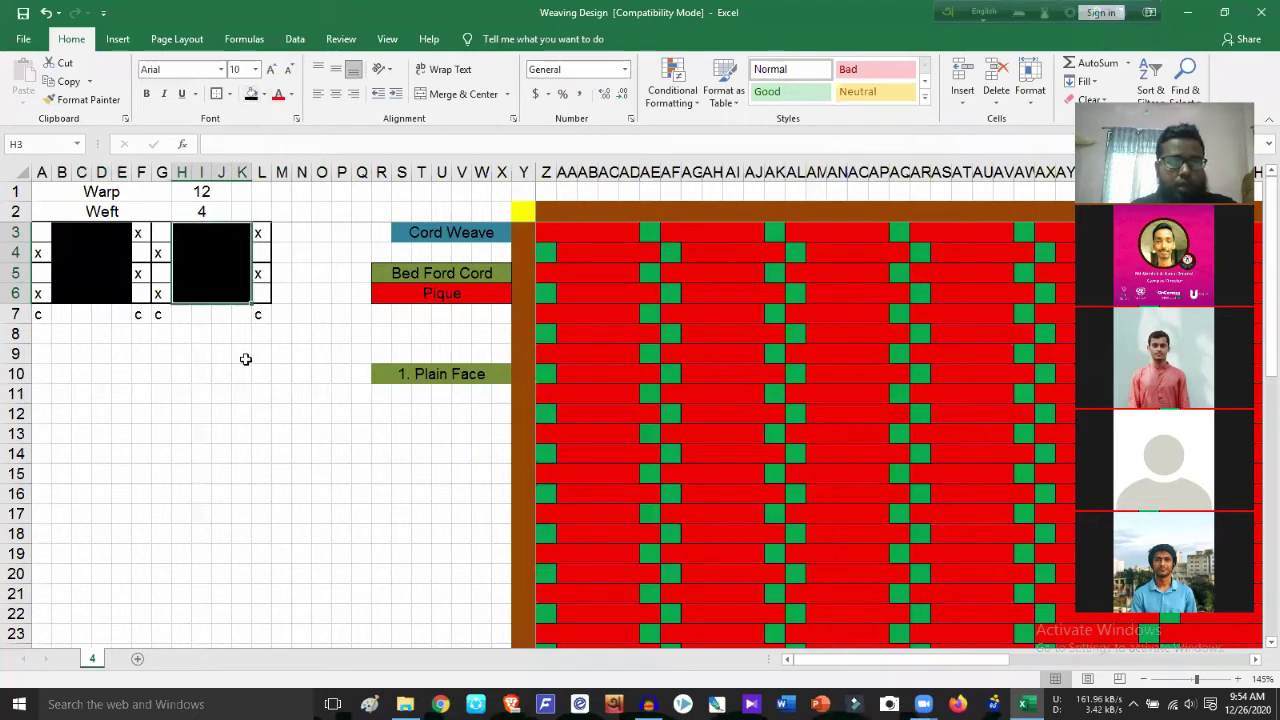
click(241, 412)
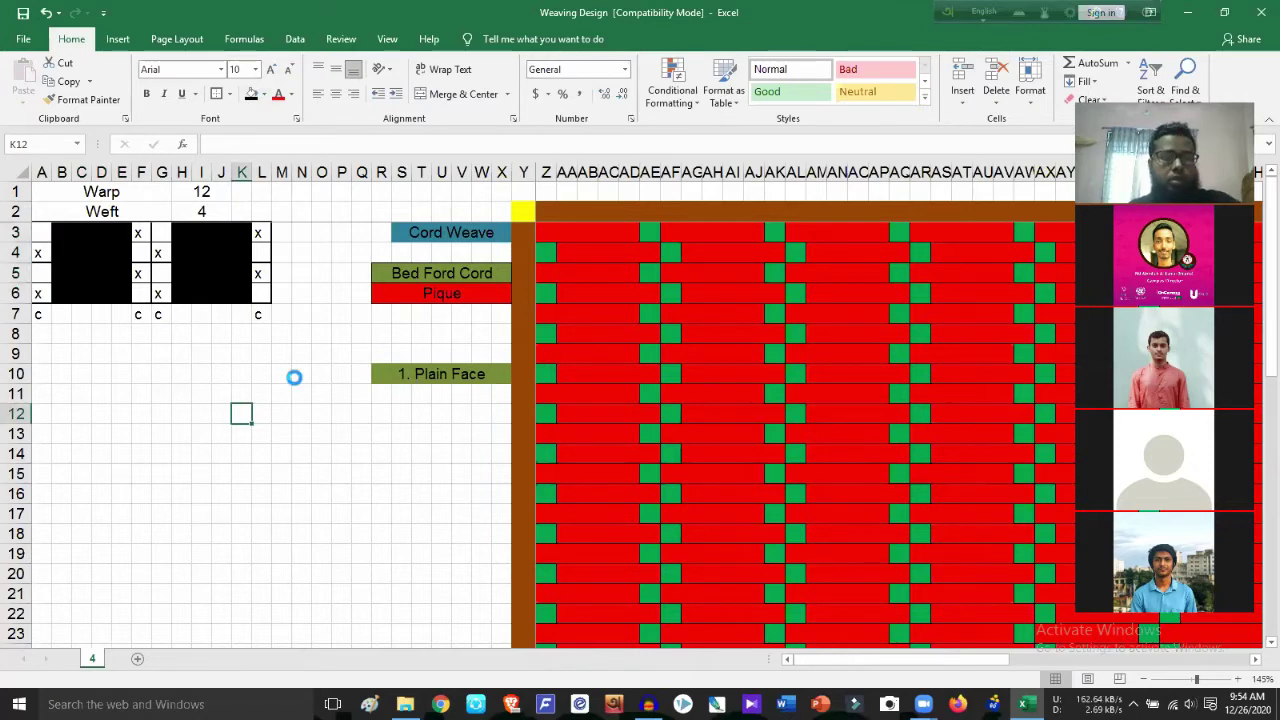
Step: Apply all borders to I9:L12 to make a 4-by-4 sample grid below the design
scroll(294, 377, up, 9)
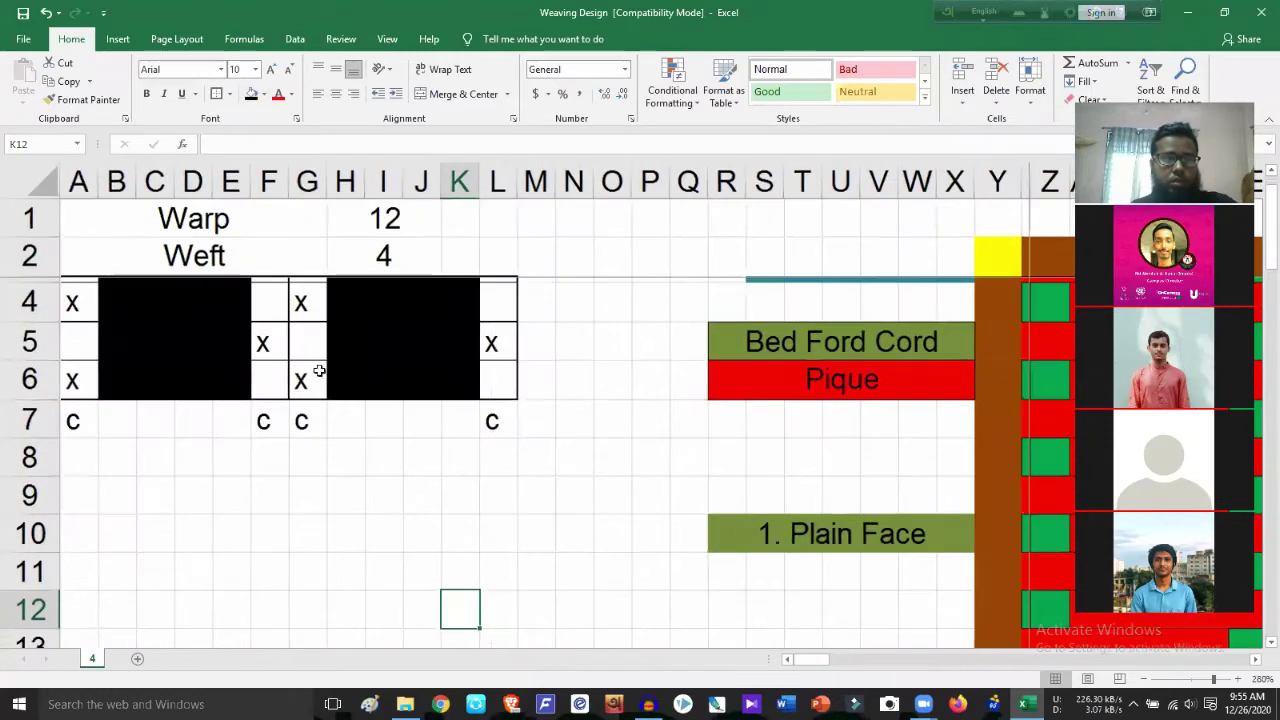
scroll(318, 371, up, 1)
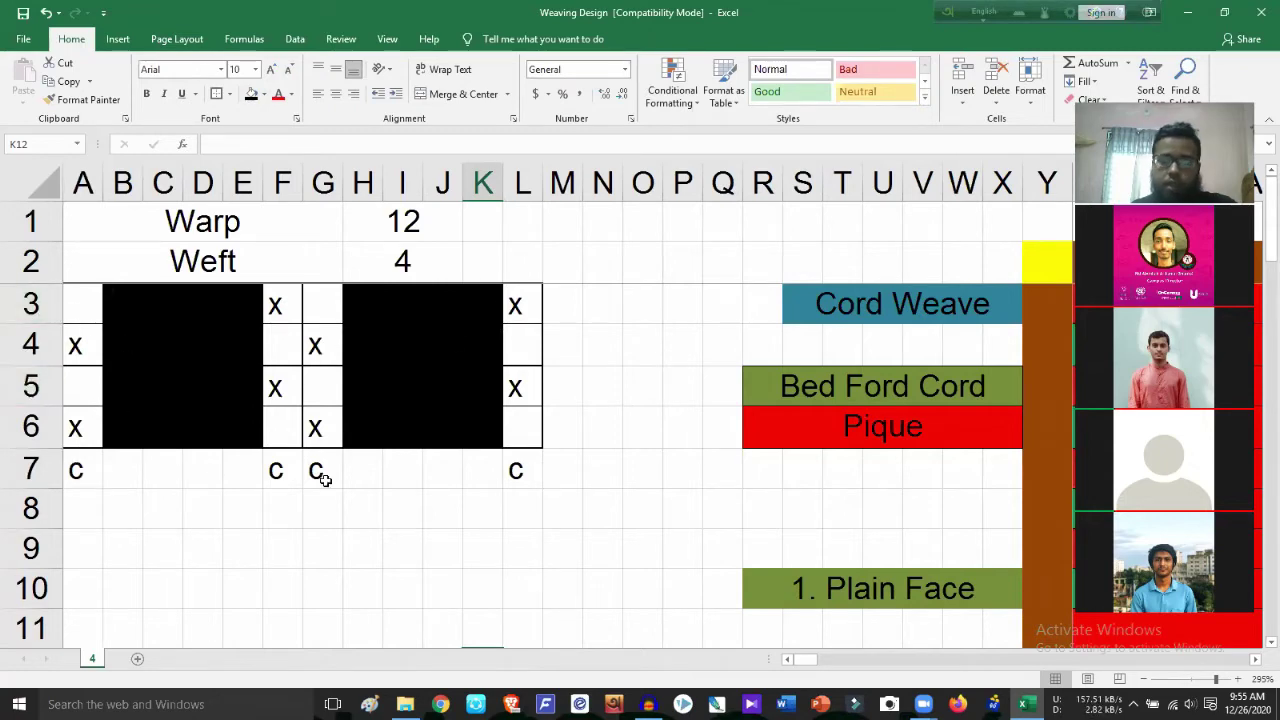
scroll(474, 489, down, 2)
scroll(449, 437, up, 2)
scroll(454, 449, down, 1)
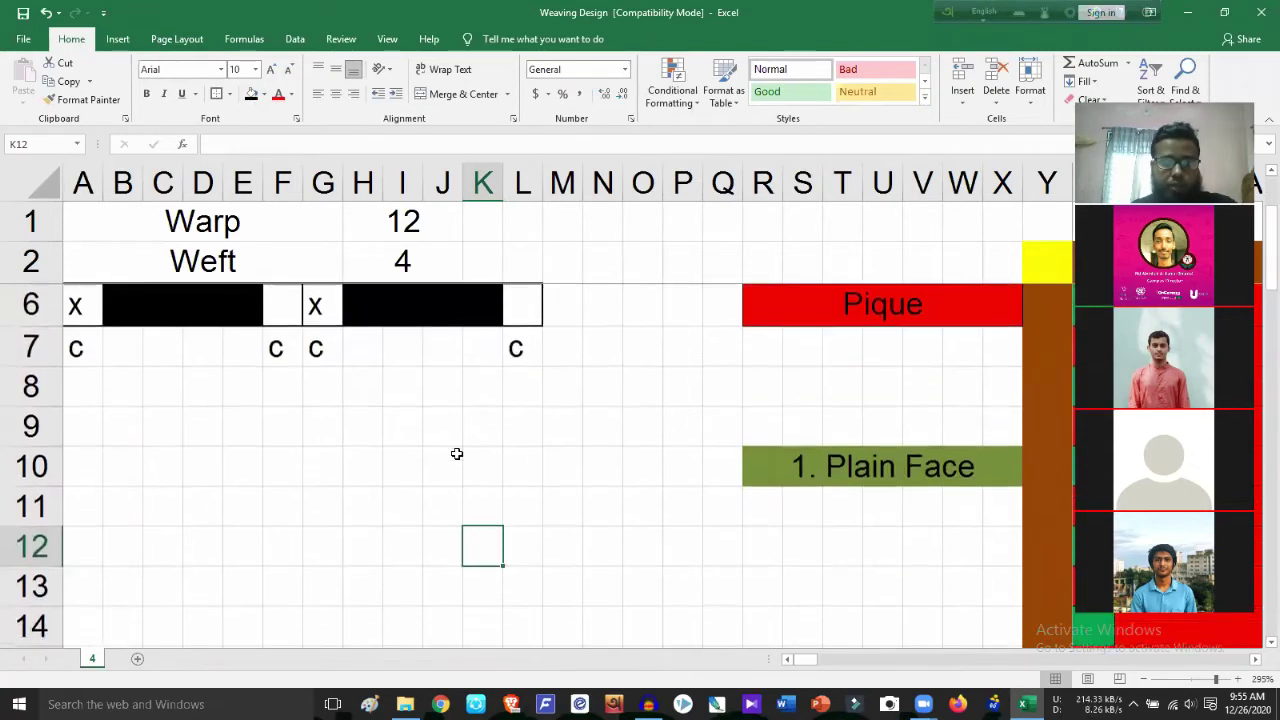
scroll(442, 463, down, 2)
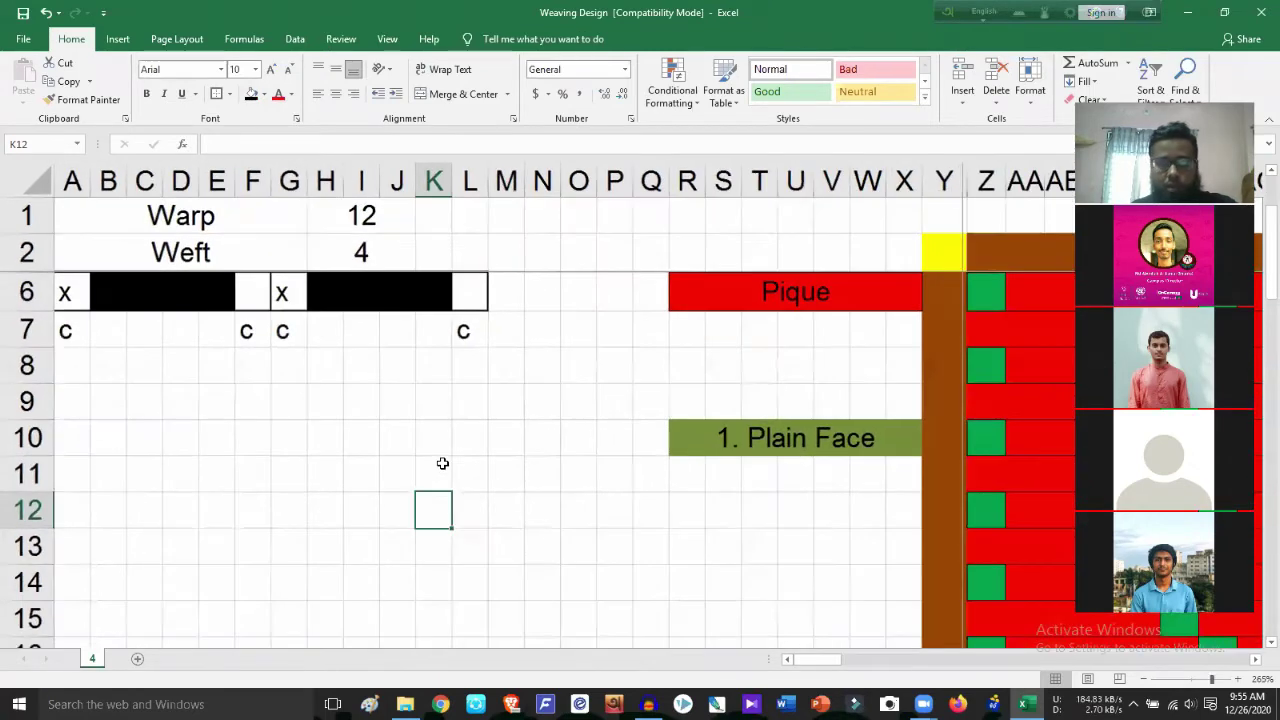
scroll(442, 463, up, 1)
scroll(442, 463, up, 1)
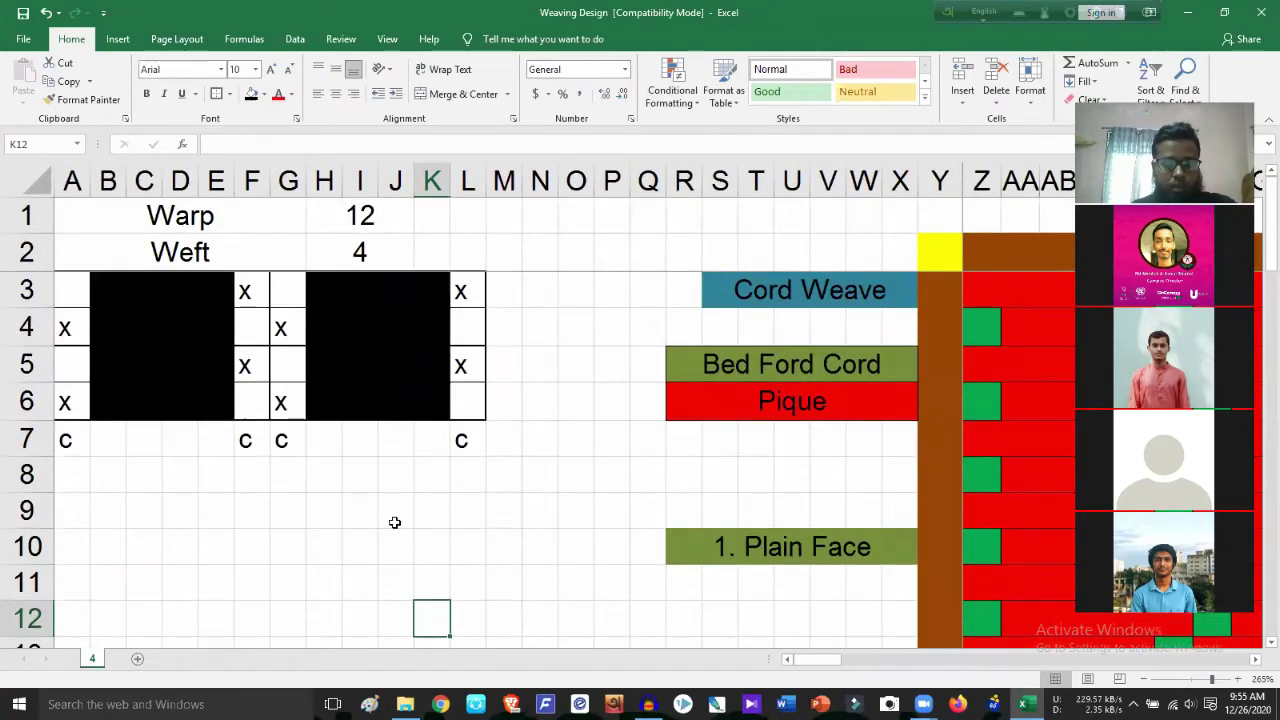
drag(363, 517, 471, 608)
click(229, 94)
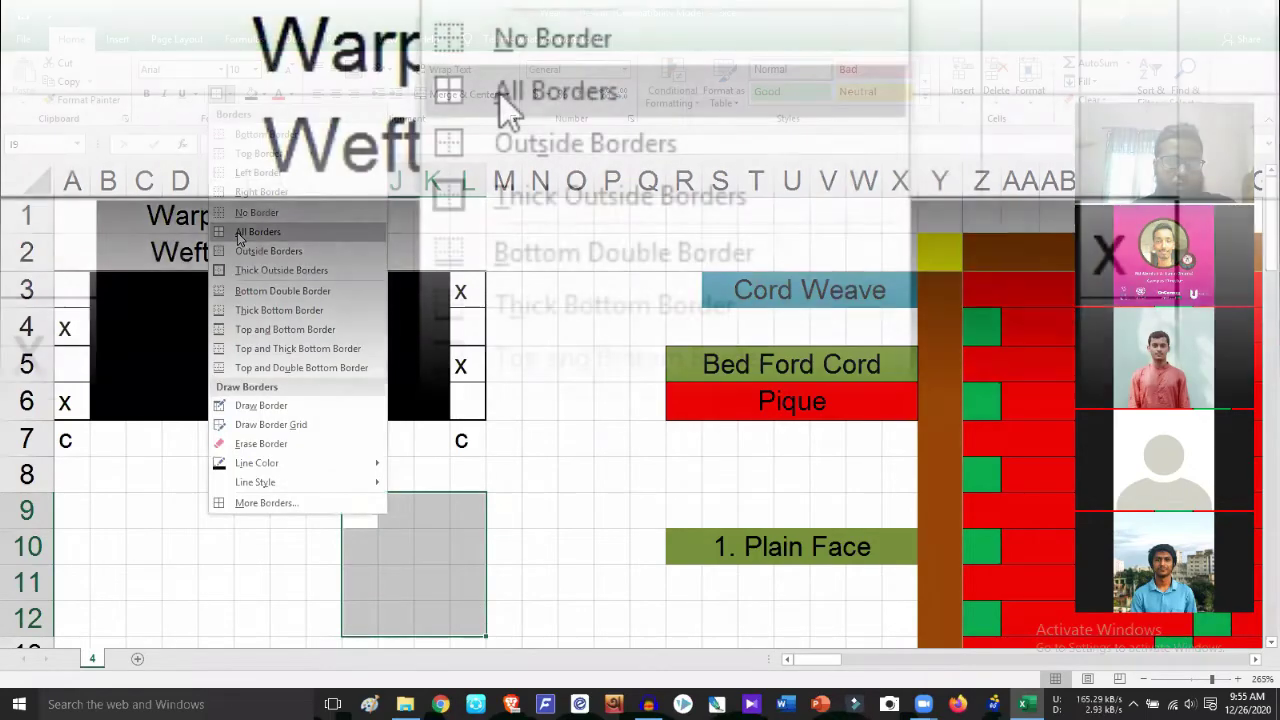
click(258, 231)
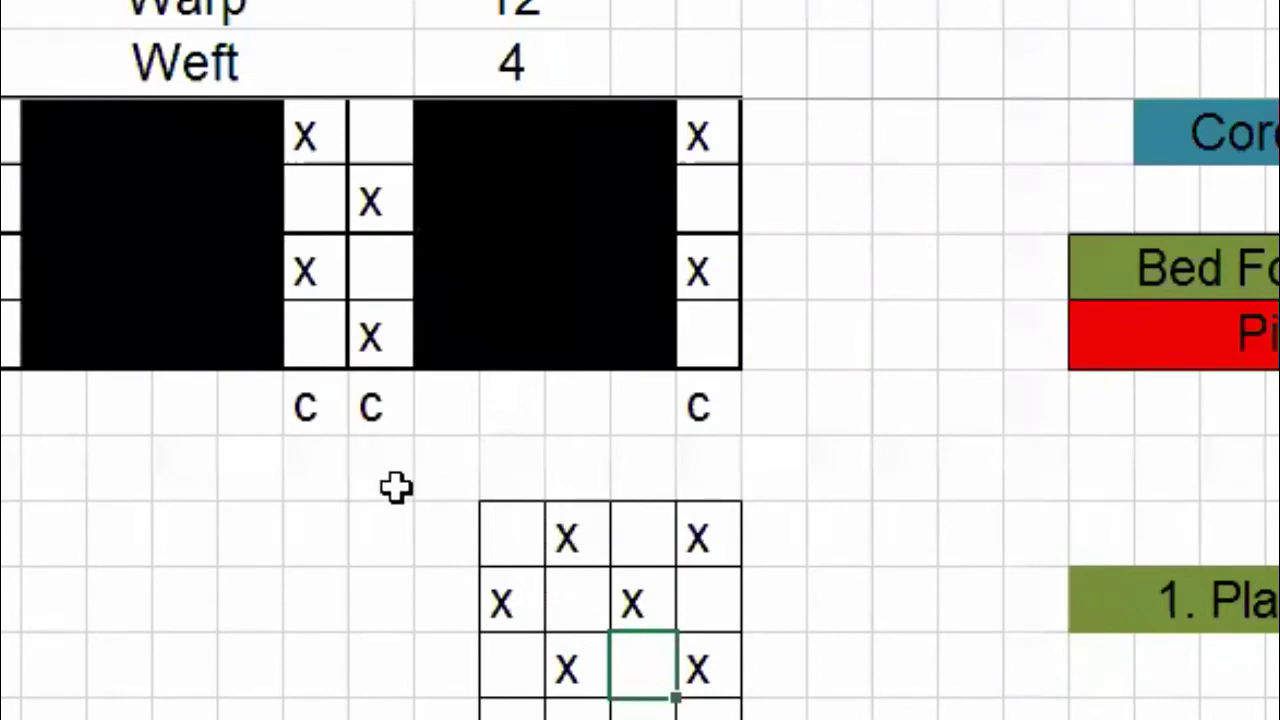
Step: Clear the "x" marks from the 4-by-4 sample grid below the design
drag(447, 533, 840, 712)
key(Delete)
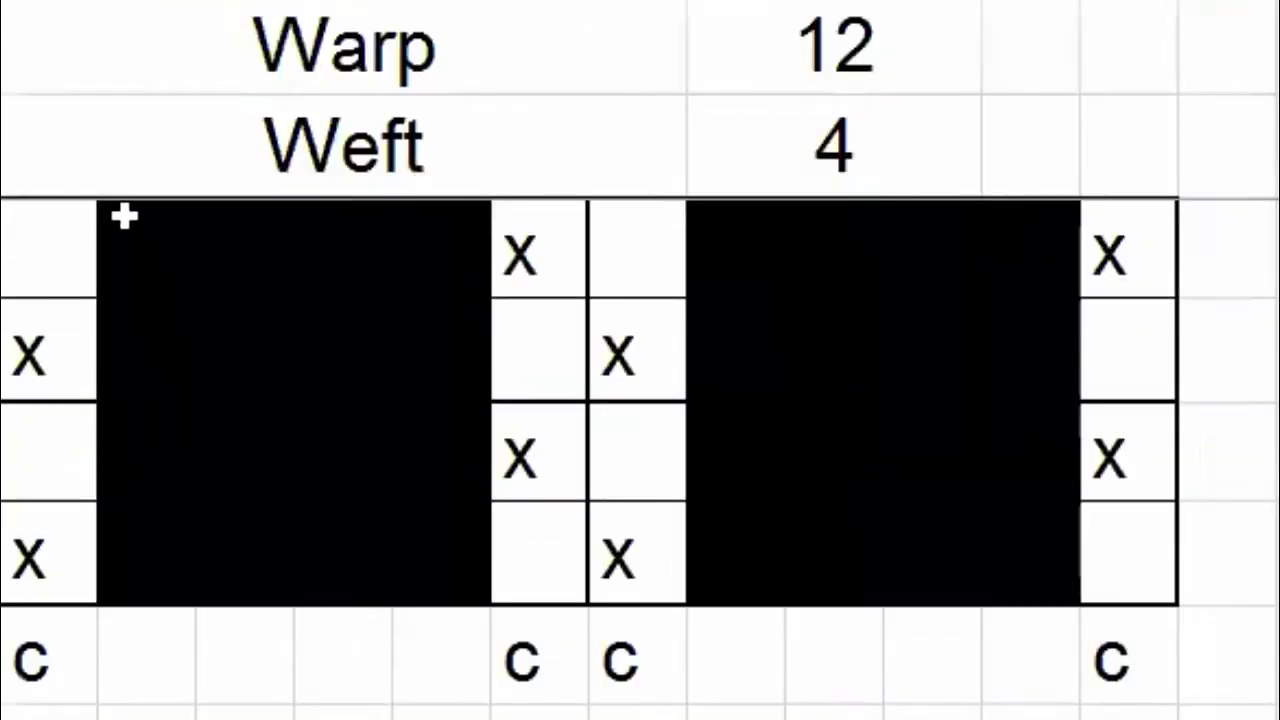
Step: Remove the black fill from the blocks B3:E6 and H3:K6 of the design grid
drag(123, 216, 460, 589)
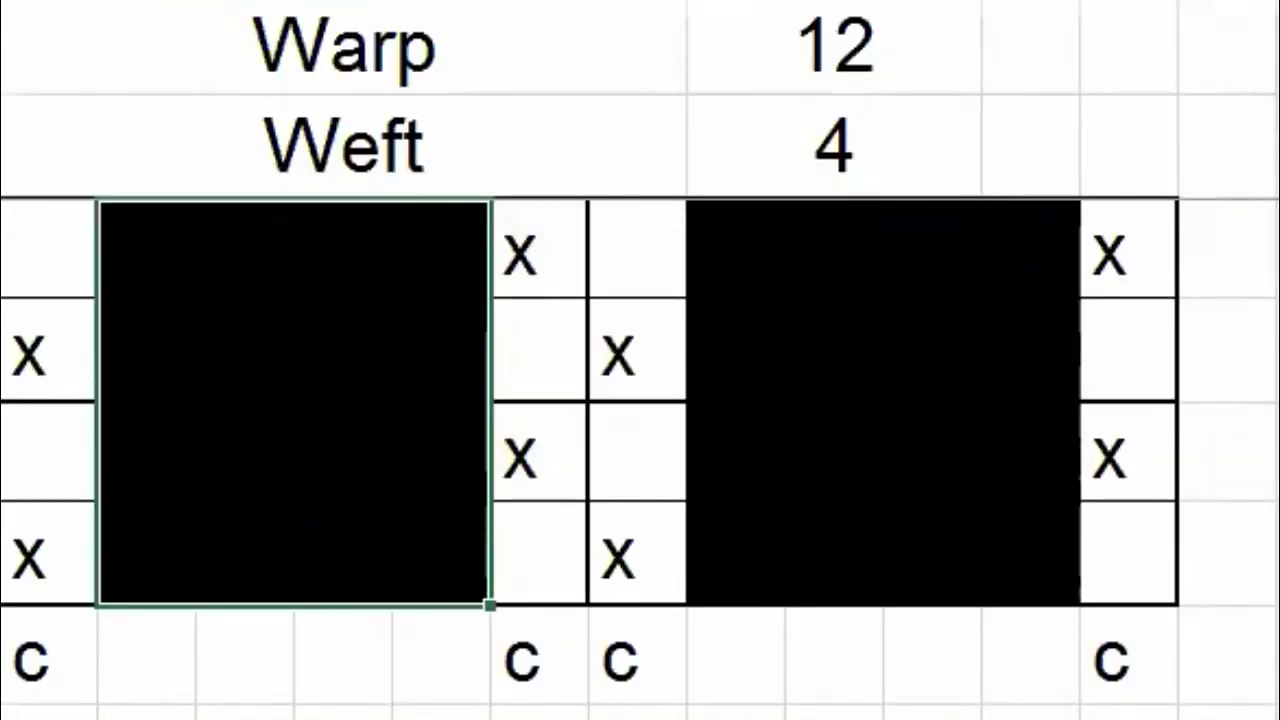
key(alt+h)
key(h)
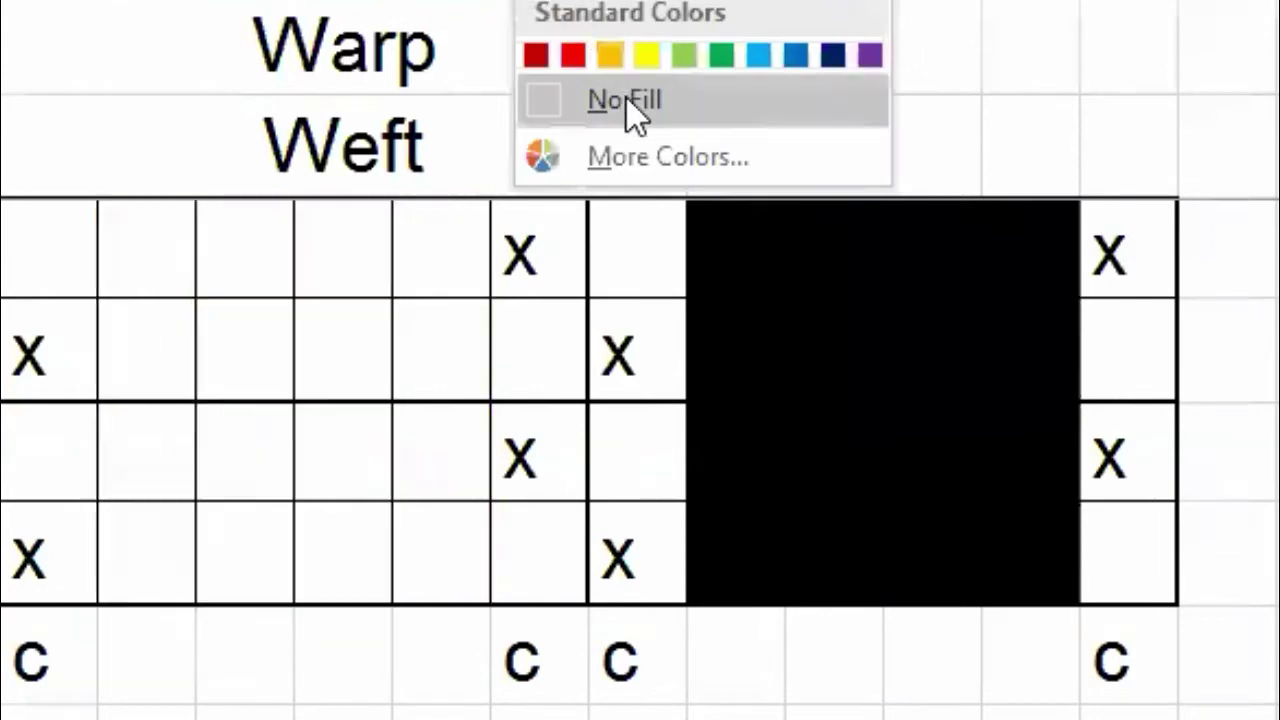
key(n)
click(727, 238)
drag(727, 238, 1011, 589)
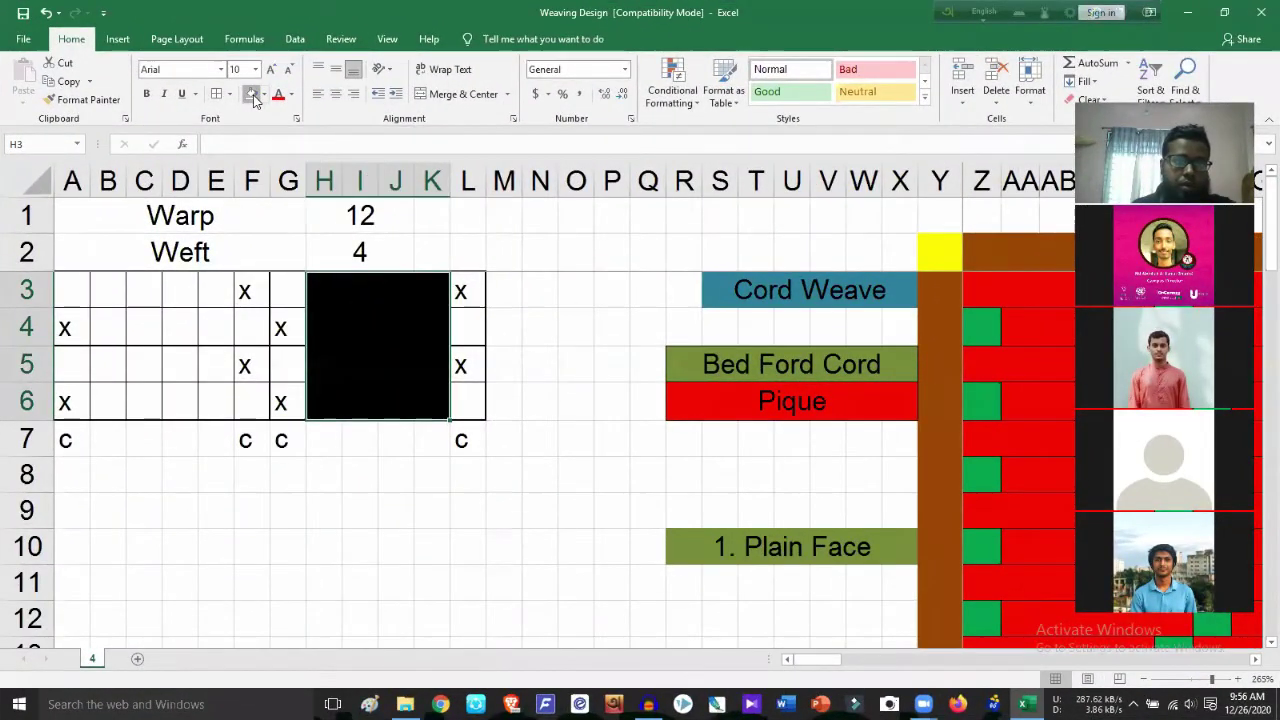
click(254, 100)
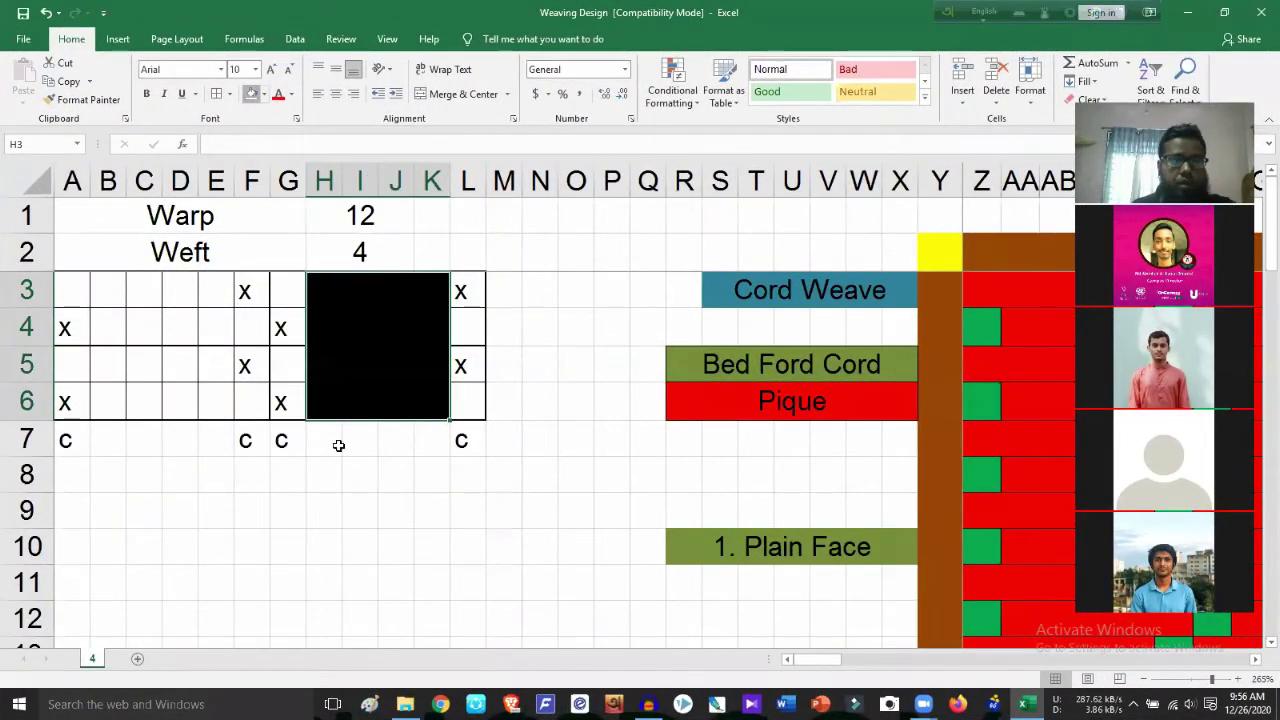
click(328, 472)
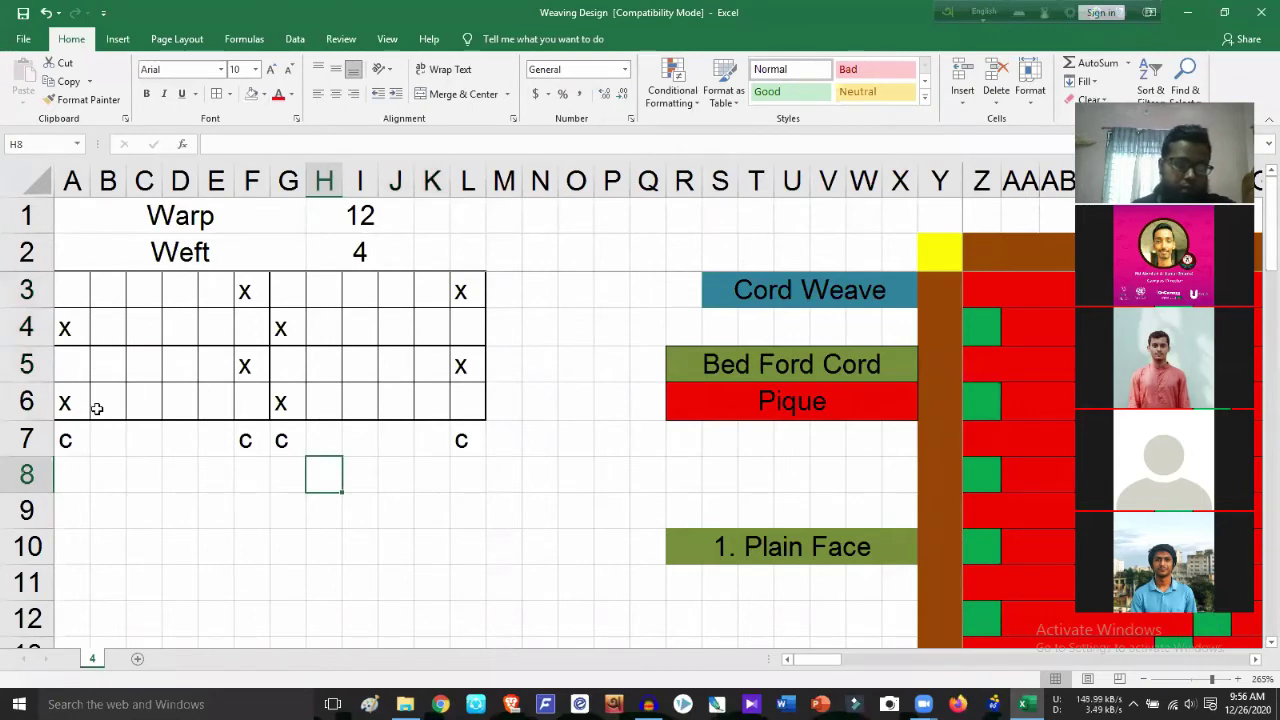
Step: Enter "x" in the cells B5:C6 to mark the lower two picks of the second and third warp columns
drag(103, 406, 213, 365)
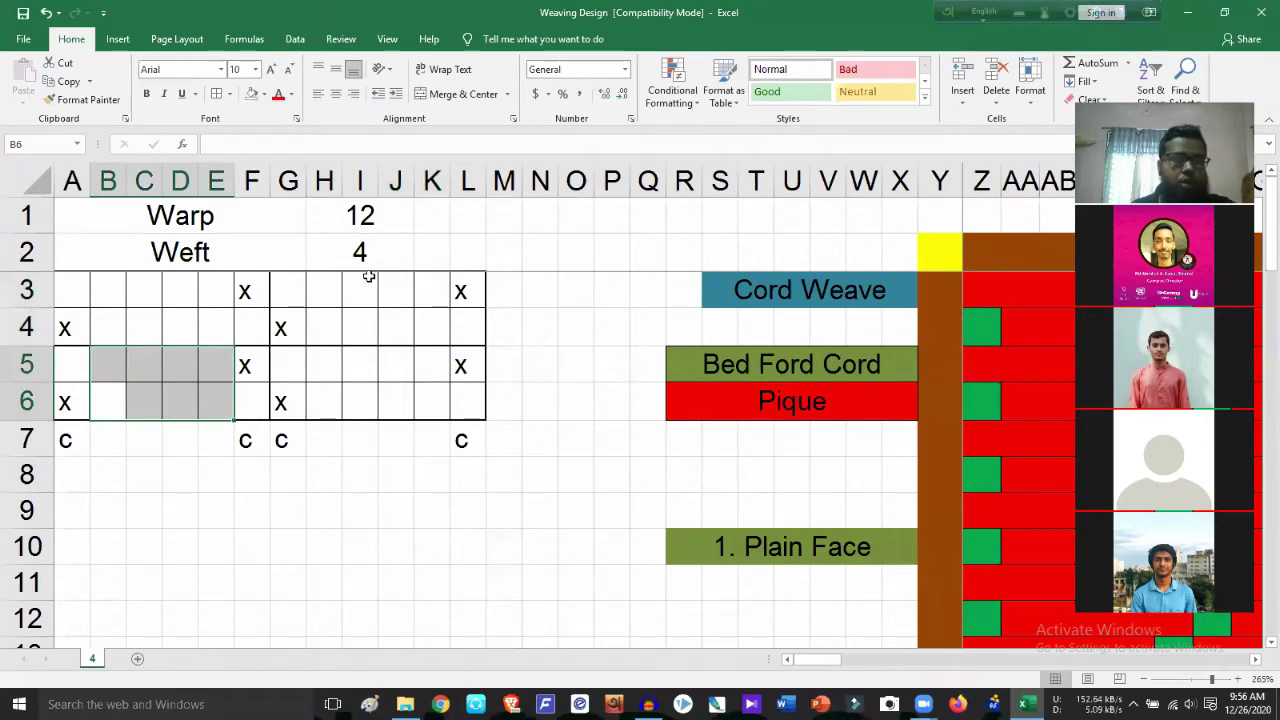
drag(326, 283, 344, 370)
click(109, 366)
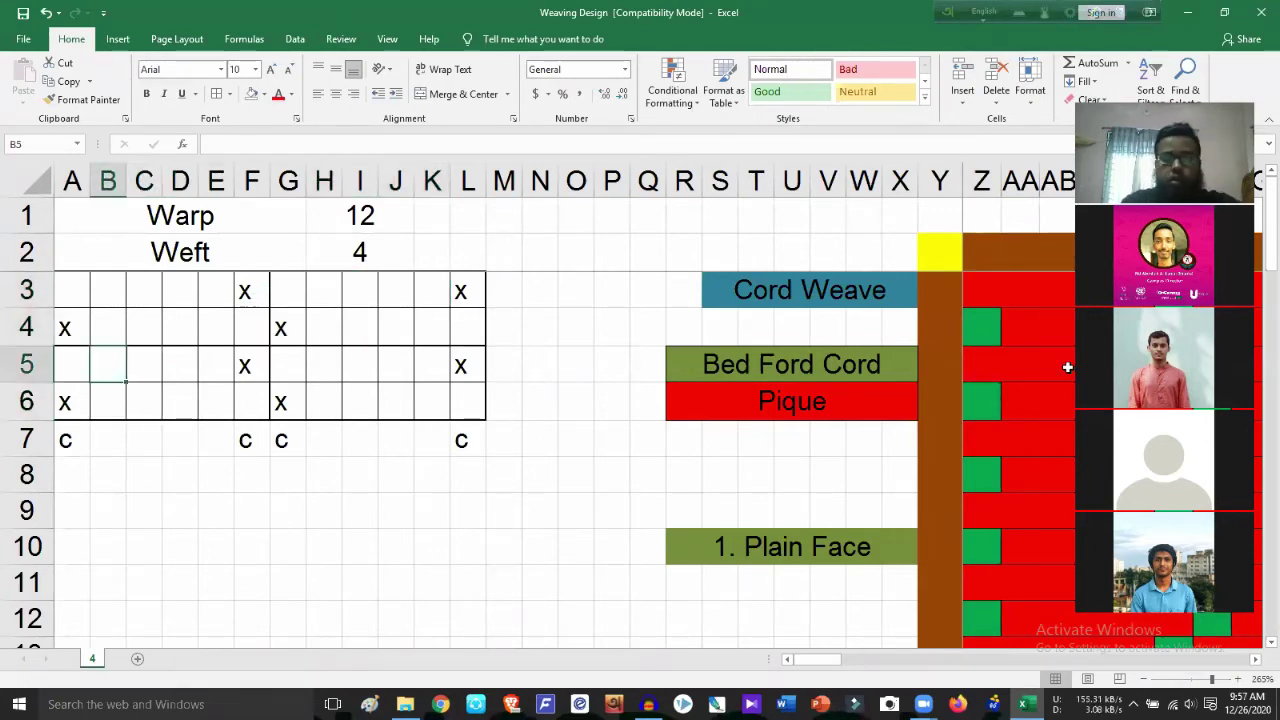
key(Down)
text(x)
key(Up)
text(x)
key(Right)
text(x)
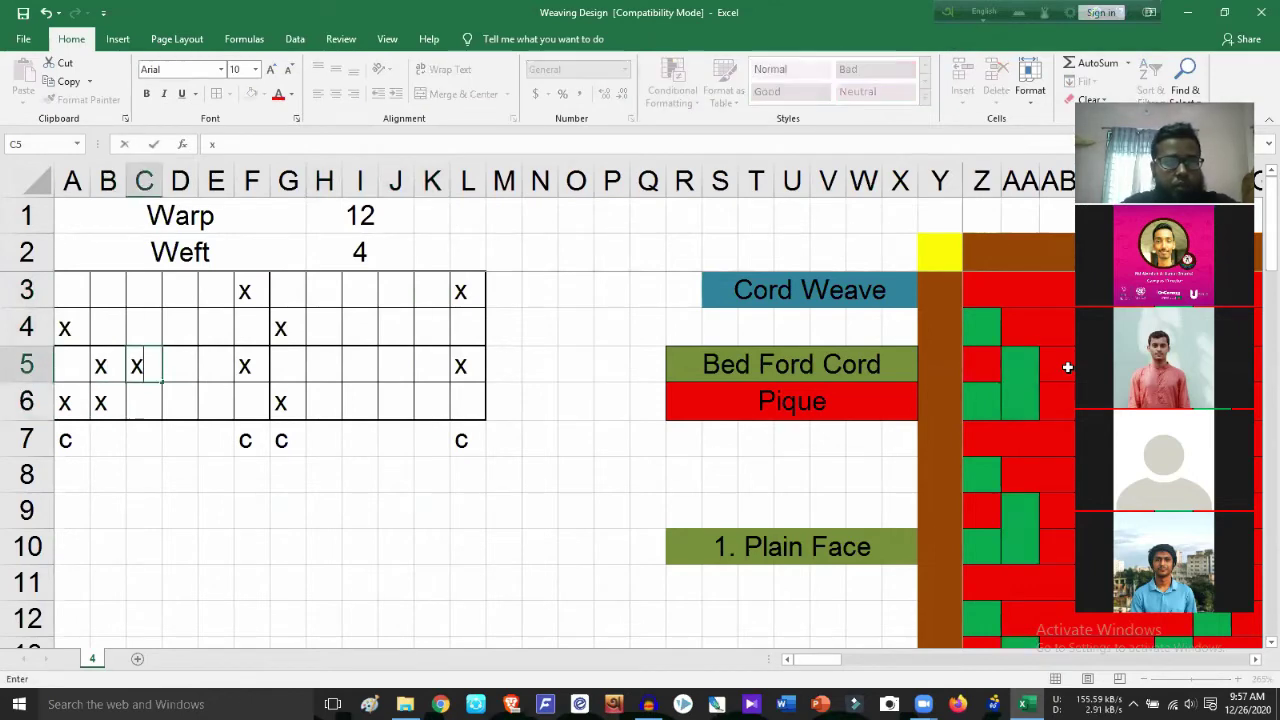
key(Down)
text(x)
Step: Enter "x" in the cells D5:E6 to mark the lower two picks of the fourth and fifth warp columns
key(Right)
text(x)
key(Up)
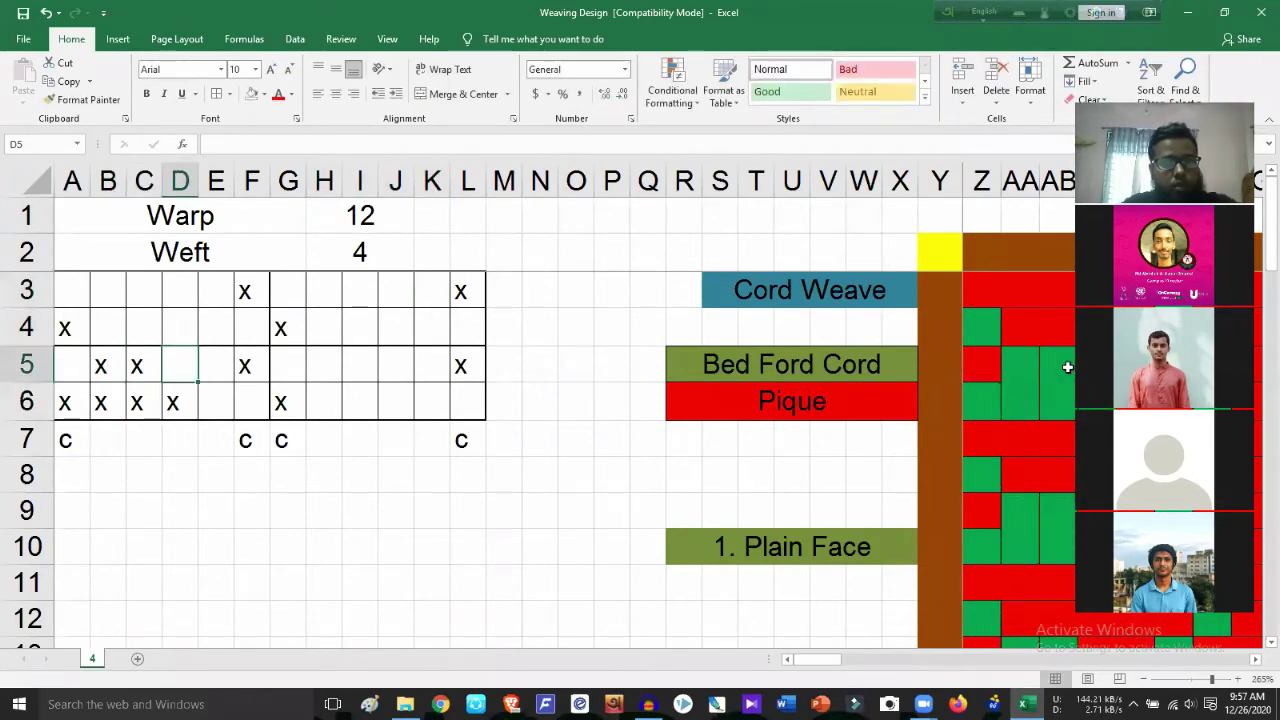
text(x)
key(Right)
text(x)
key(Down)
text(x)
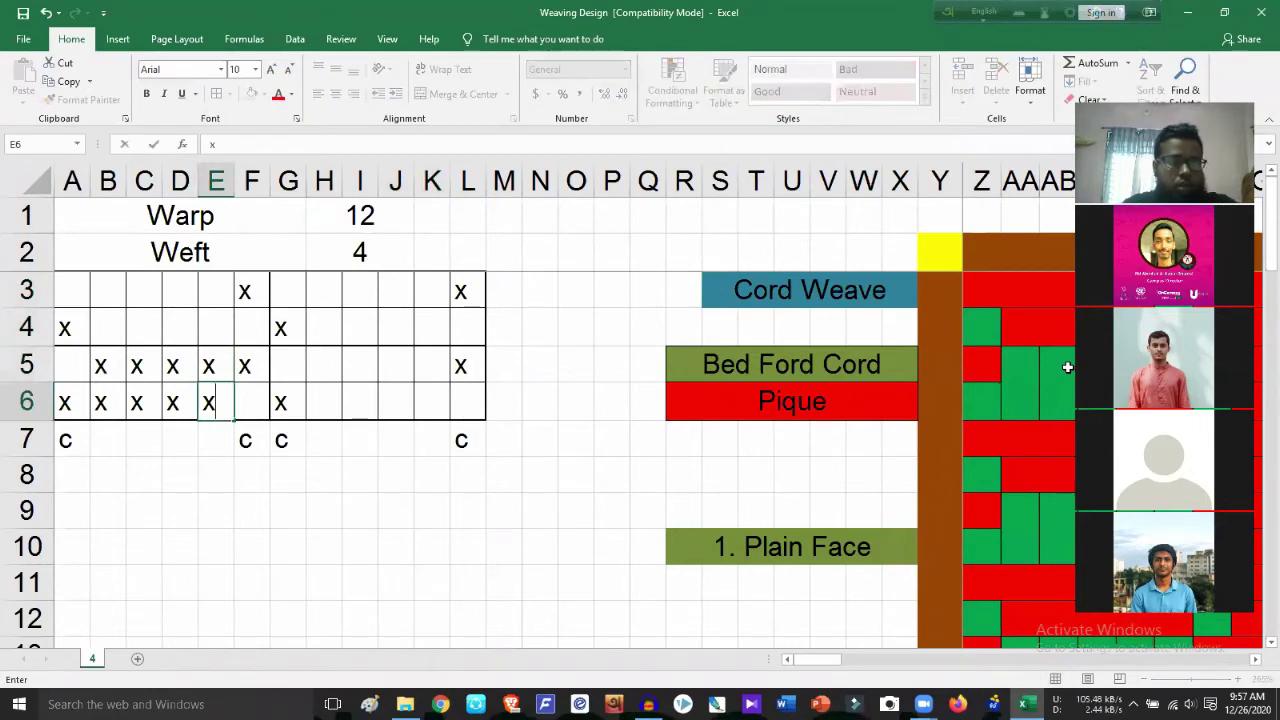
Step: Enter "x" in H4 to start marking the eighth warp column of the second cord
key(Right)
key(Right)
key(Right)
key(Up)
key(Up)
text(x)
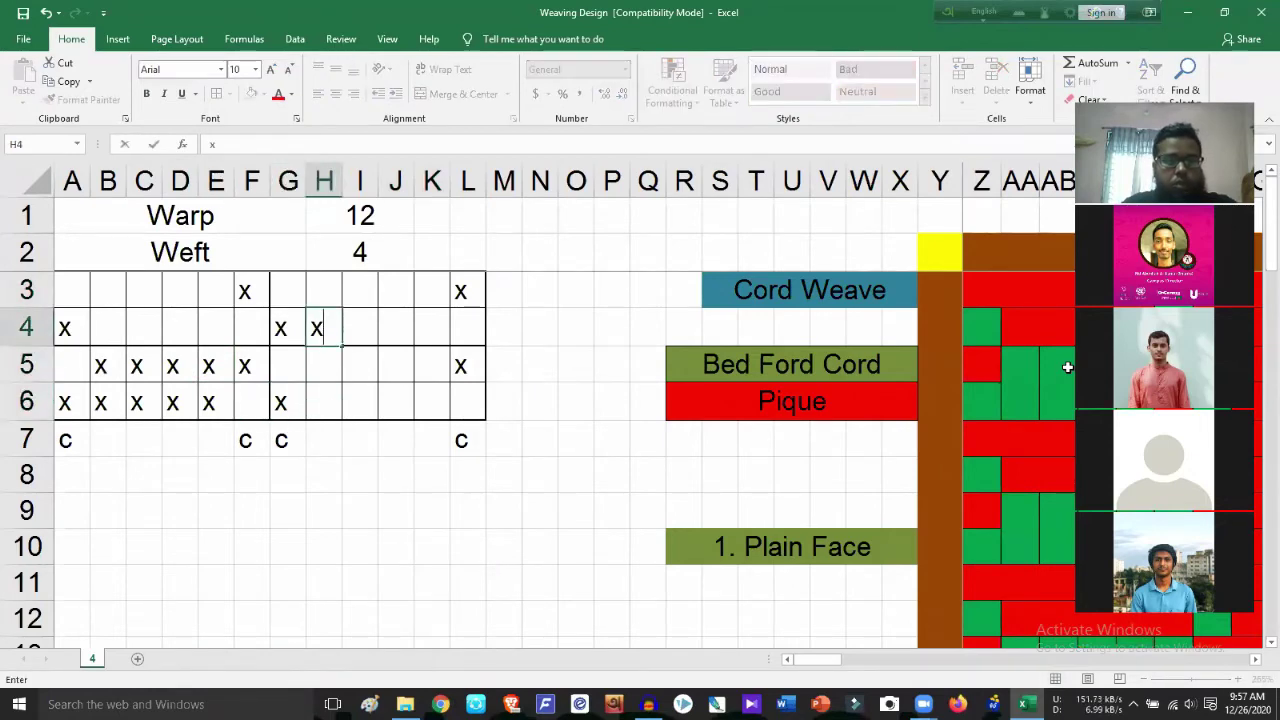